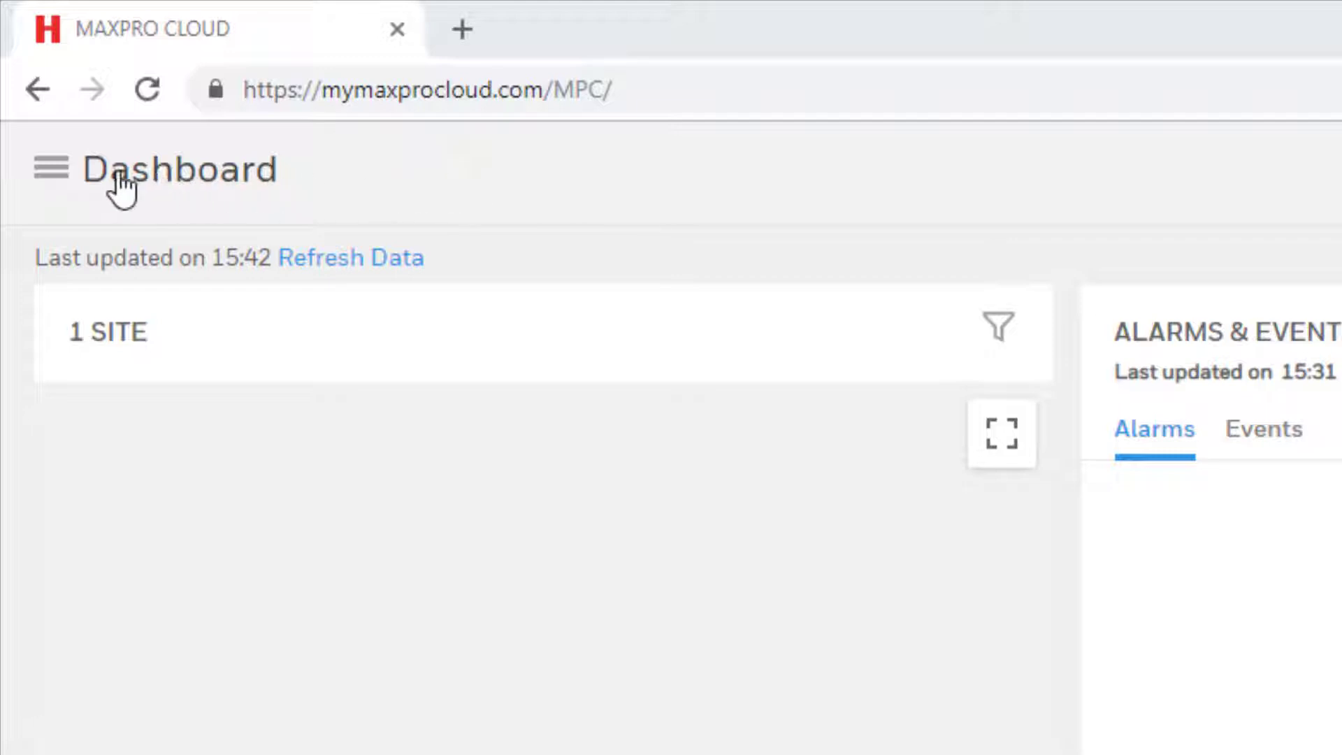
Step: Go to Customers and view the Honeywell customer's Unassigned Cards page, which is empty
left_click(51, 169)
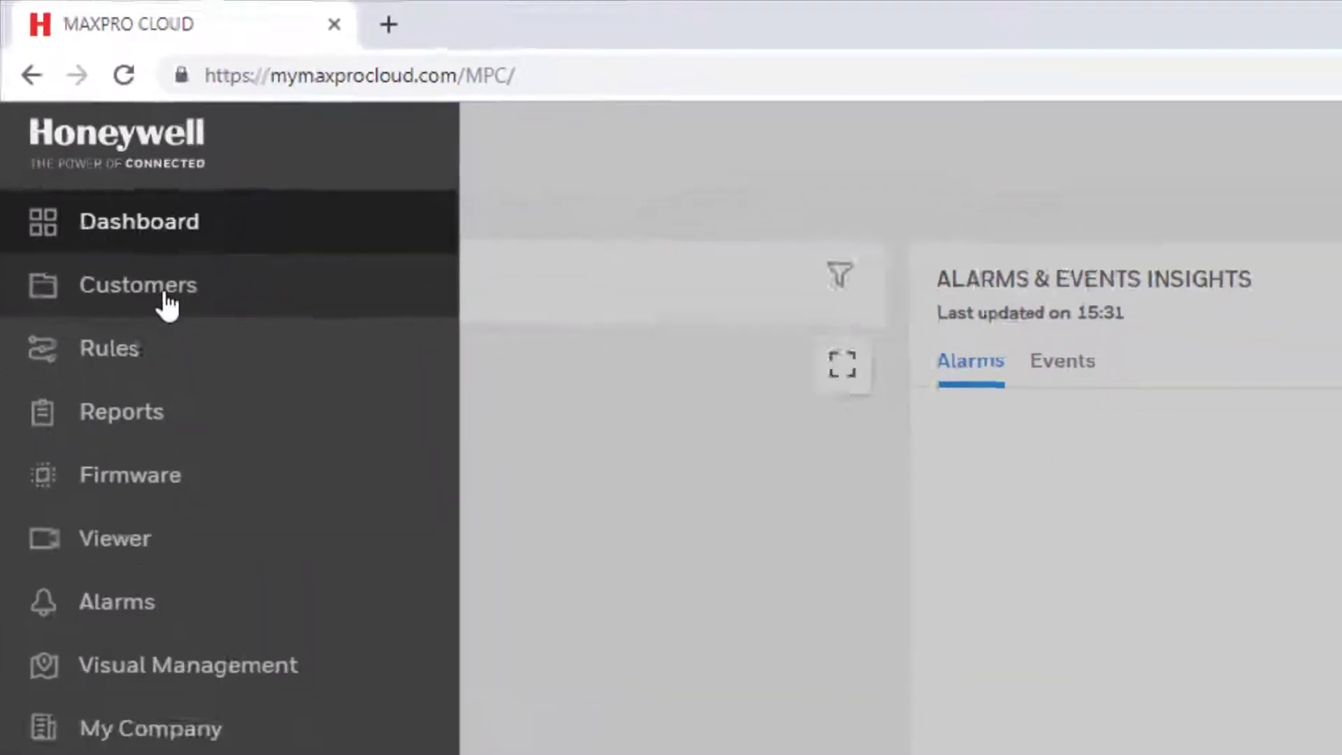
left_click(187, 350)
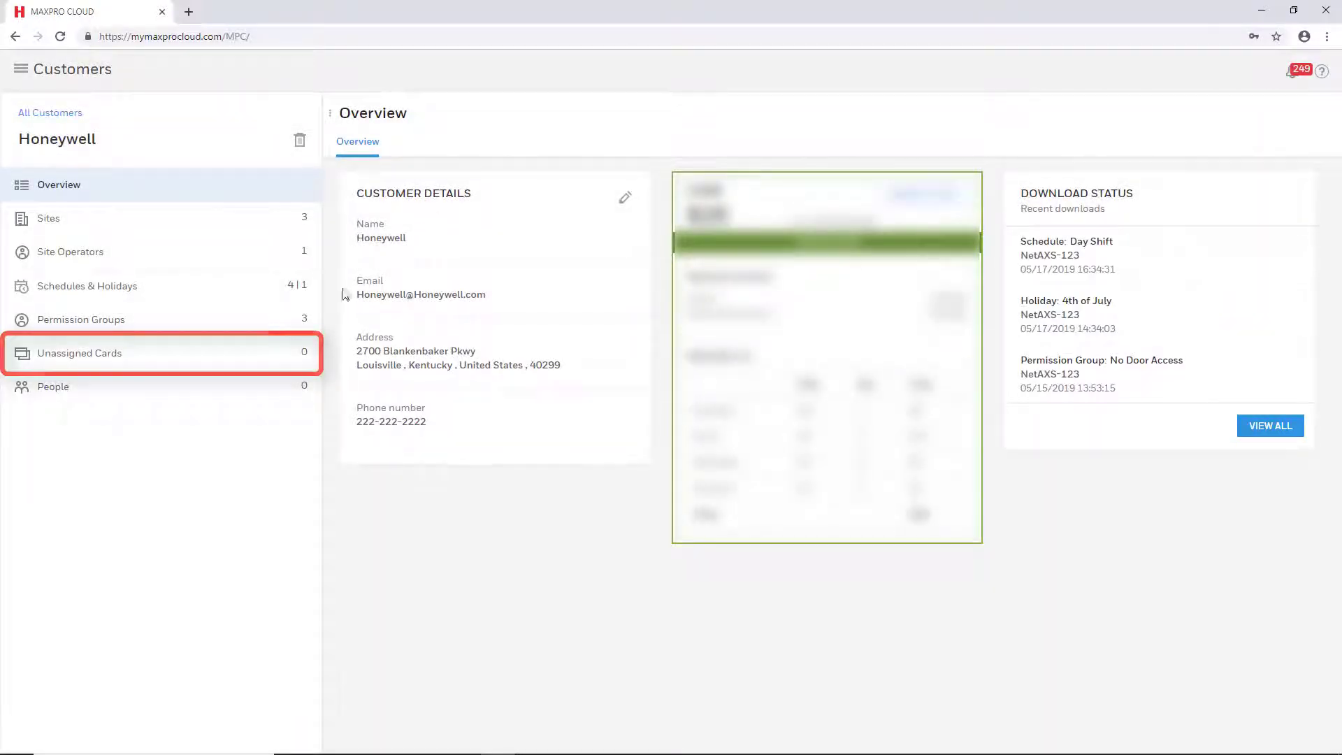
left_click(197, 361)
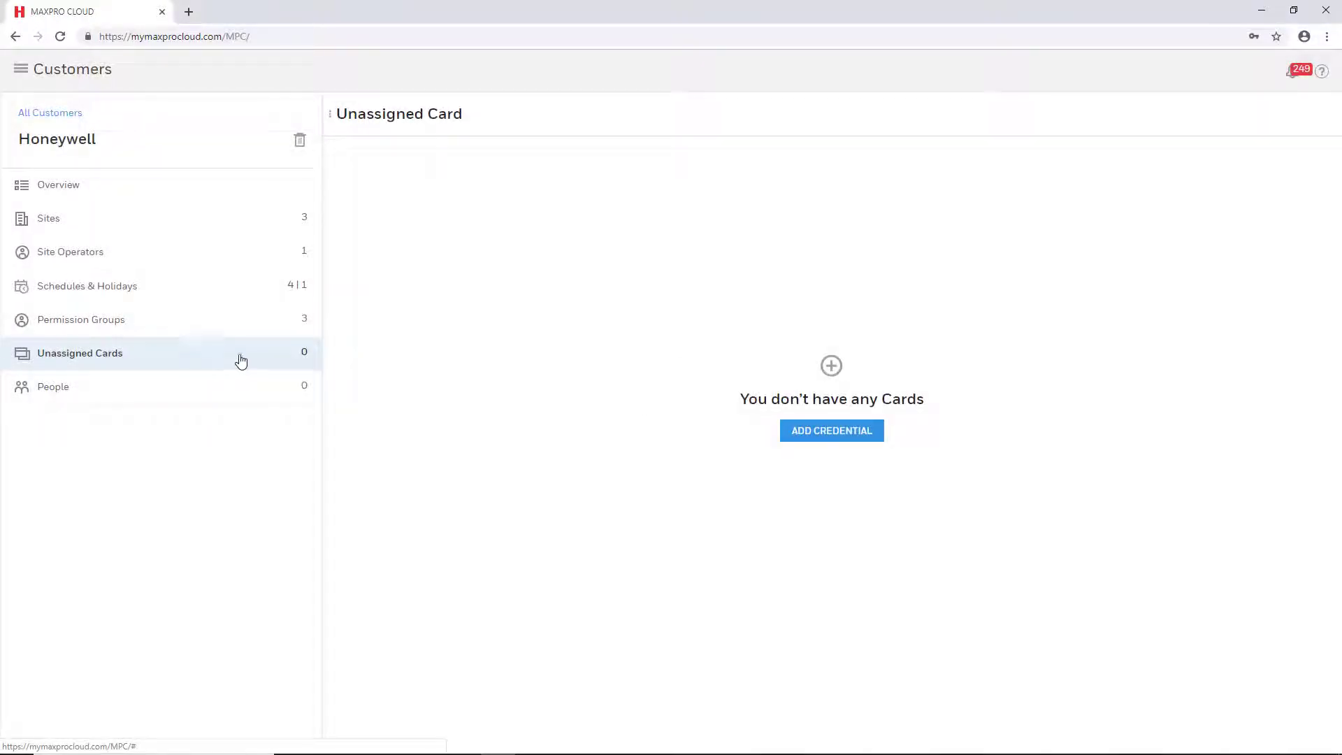
left_click(834, 431)
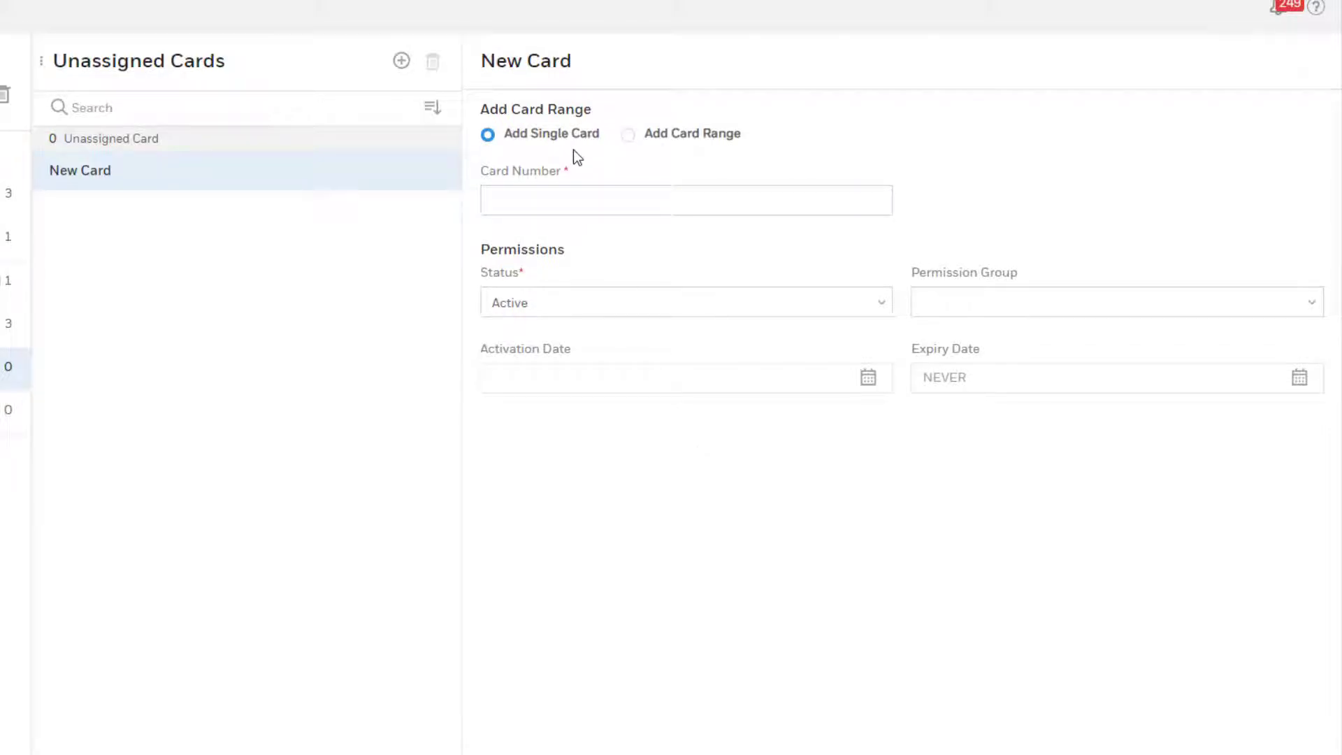
left_click(606, 209)
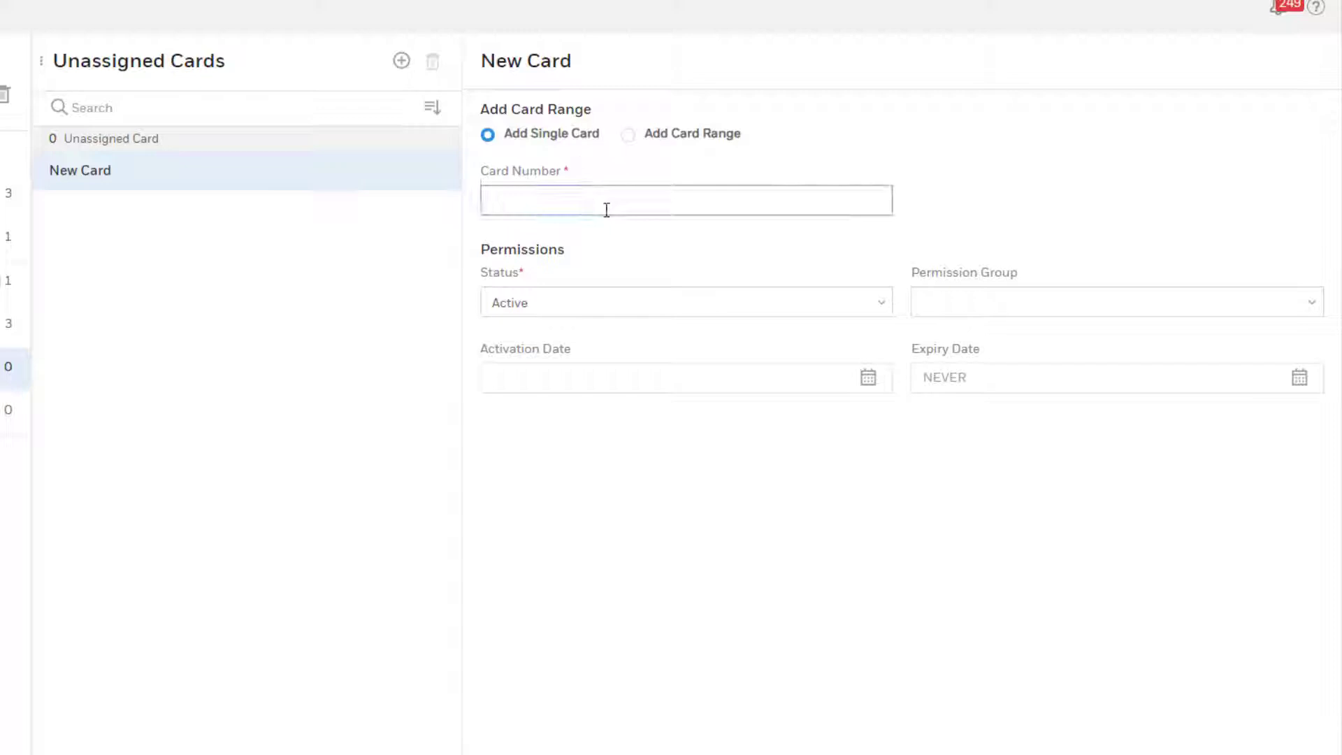
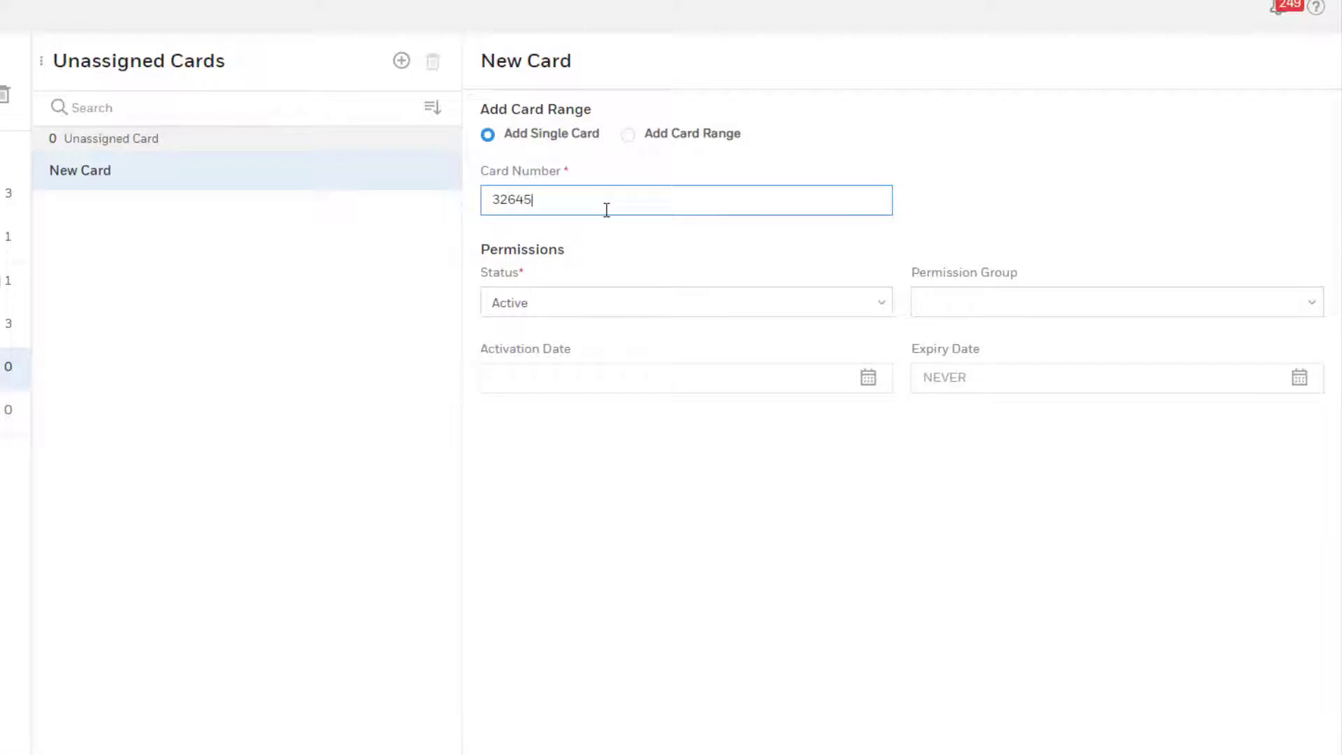
left_click(681, 249)
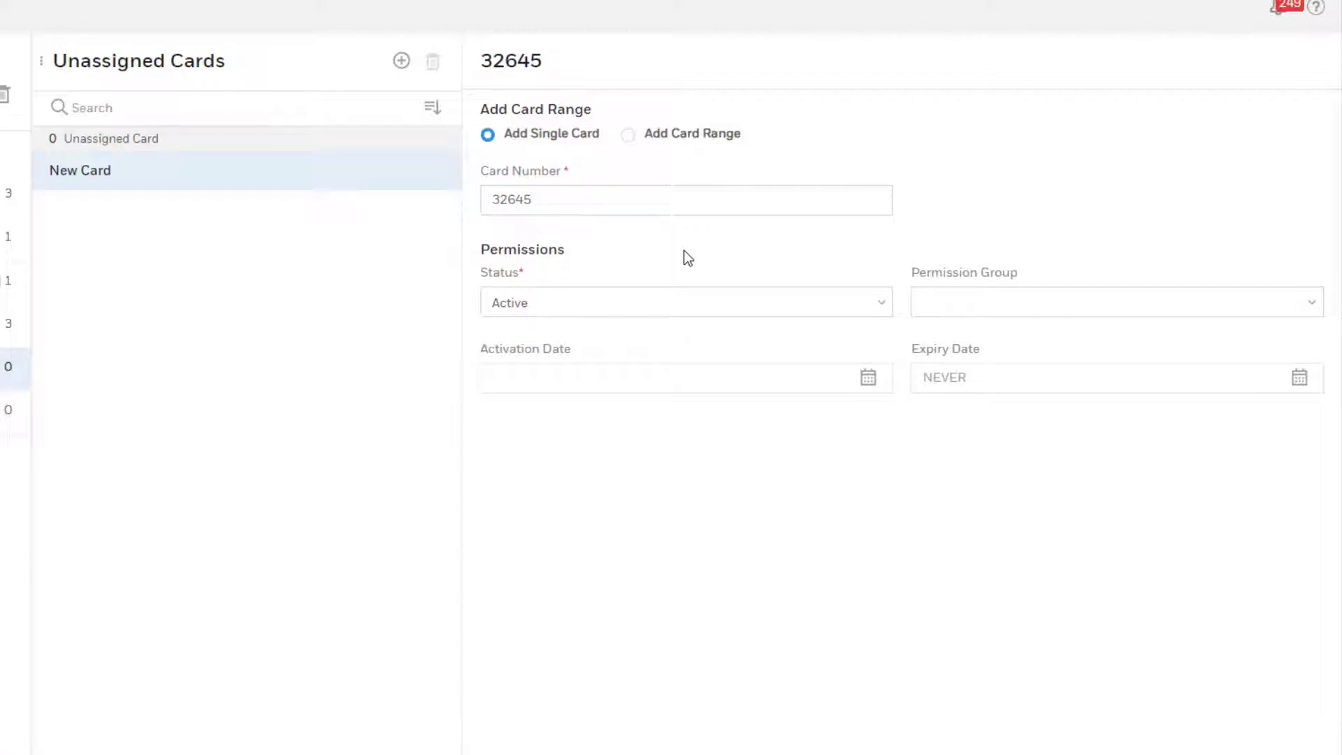
Step: Keep the card status Active and place it in the Day Shift permission group
left_click(885, 314)
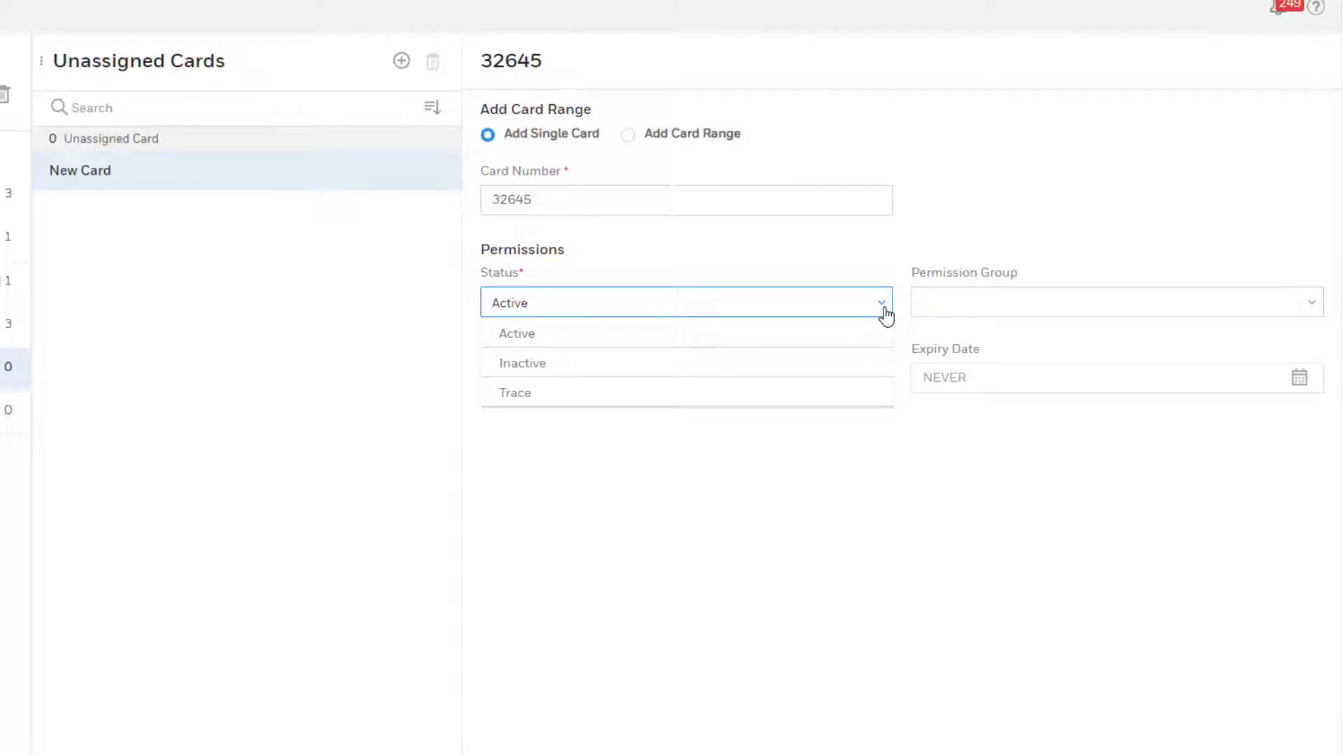
left_click(884, 314)
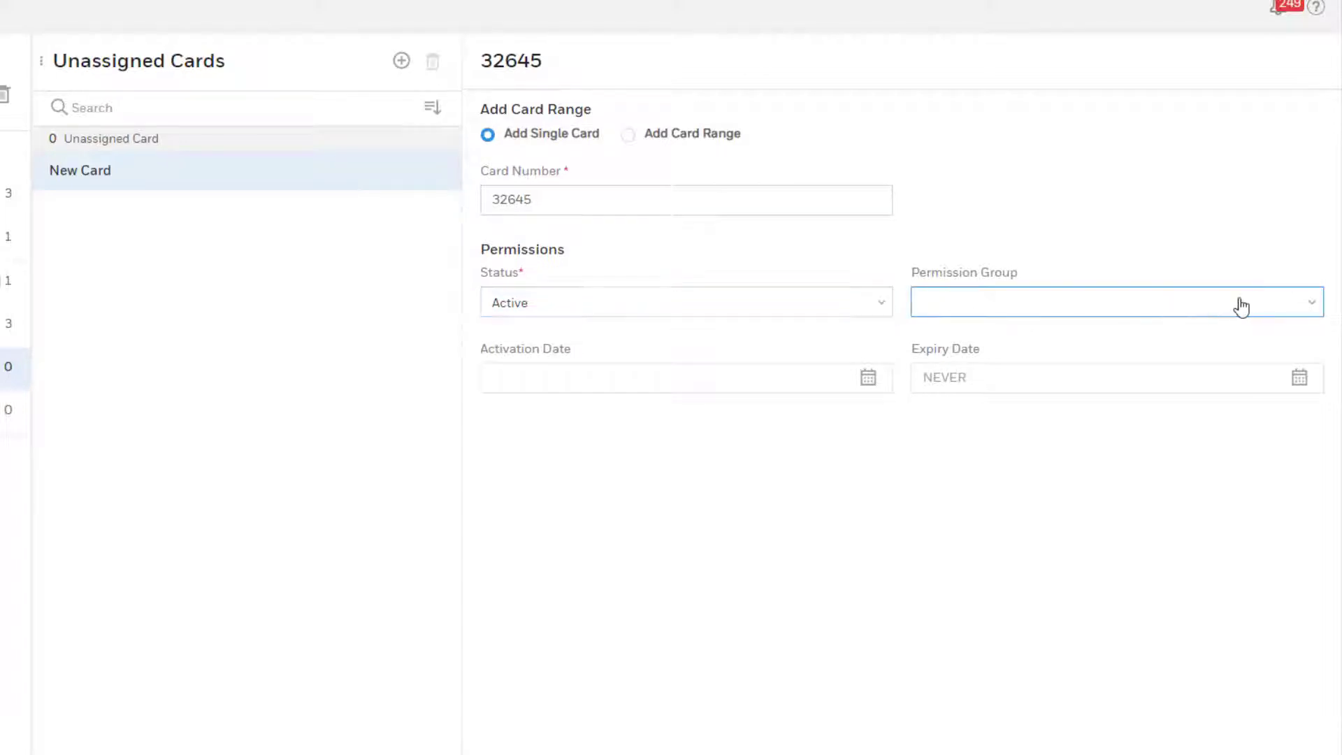
left_click(1309, 306)
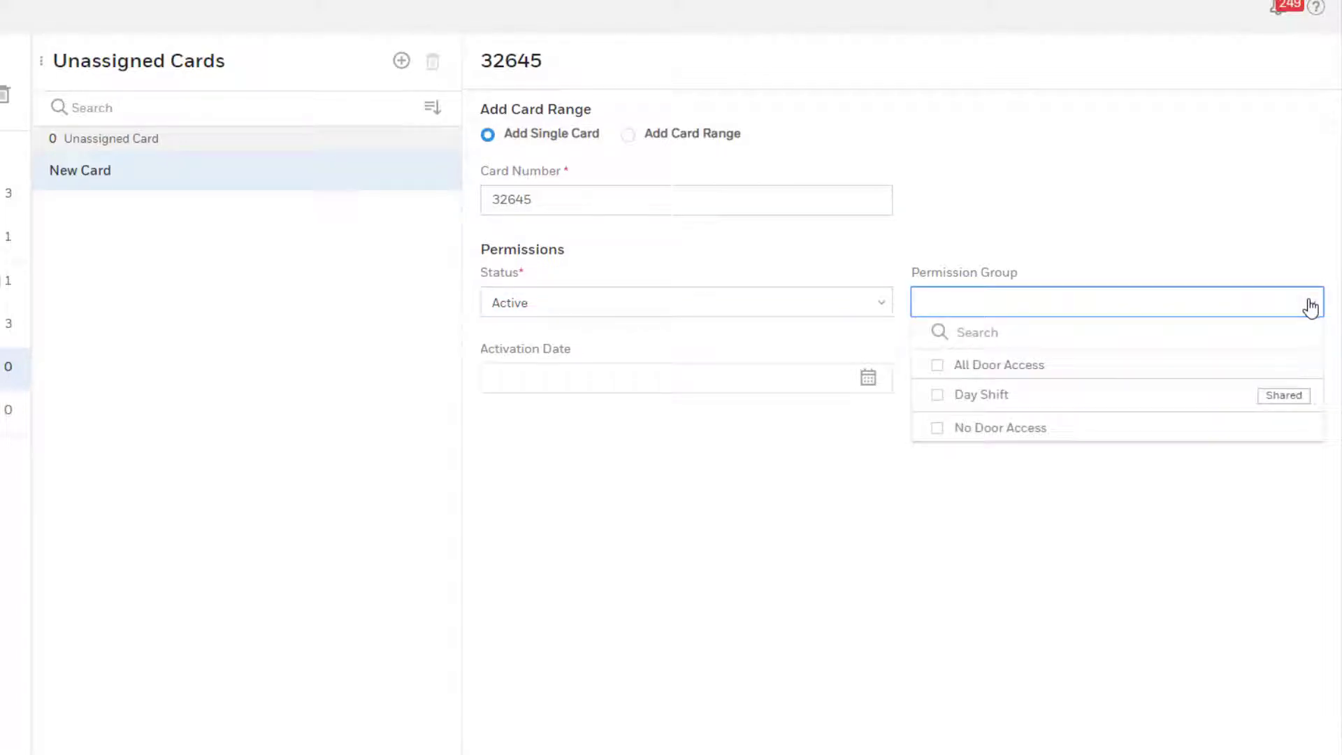
left_click(937, 396)
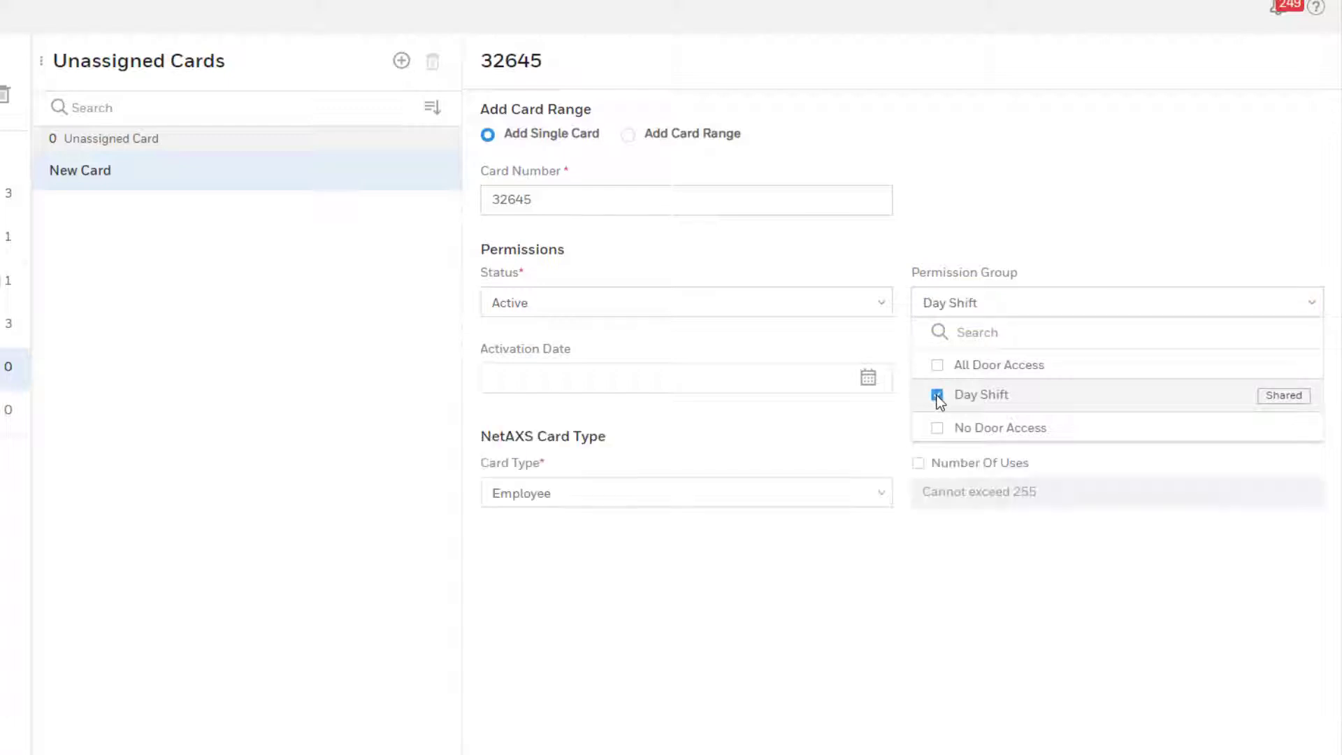
Step: Set the activation date to 20 May 2019 and leave the expiry date as NEVER
left_click(995, 201)
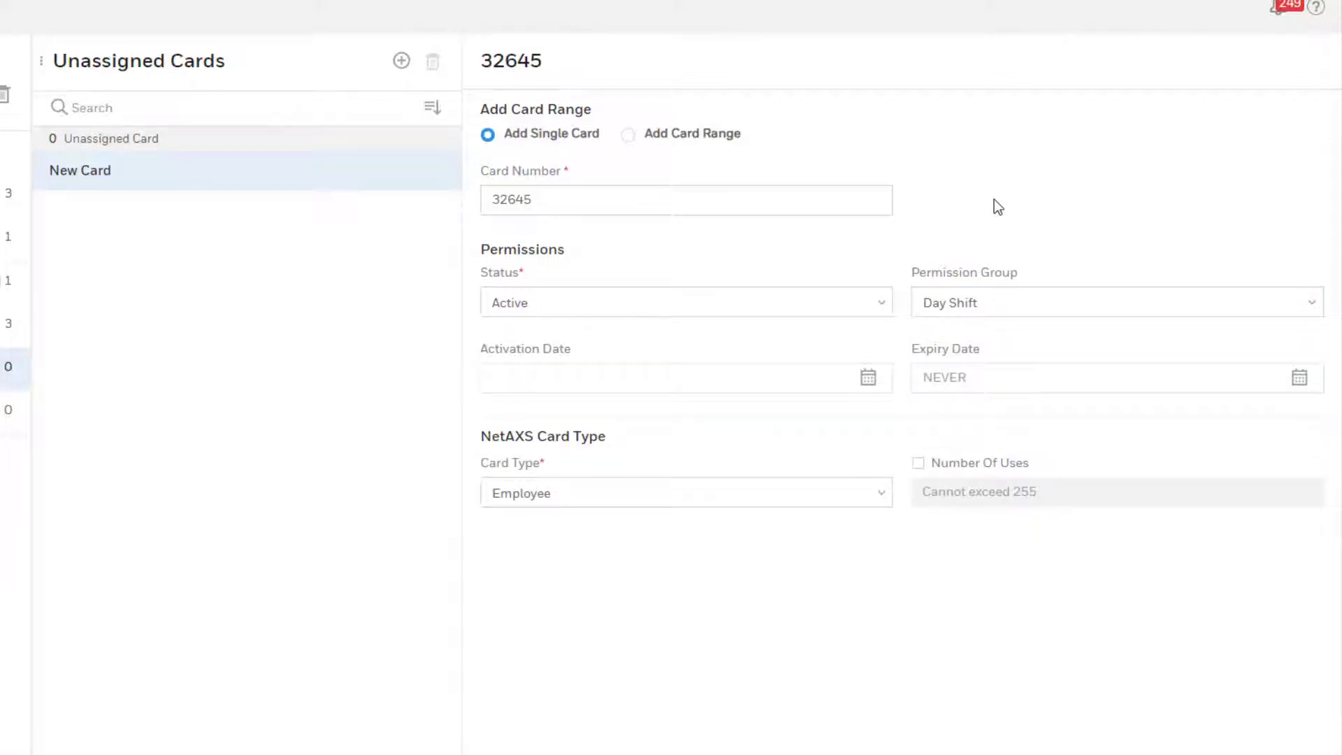
left_click(868, 378)
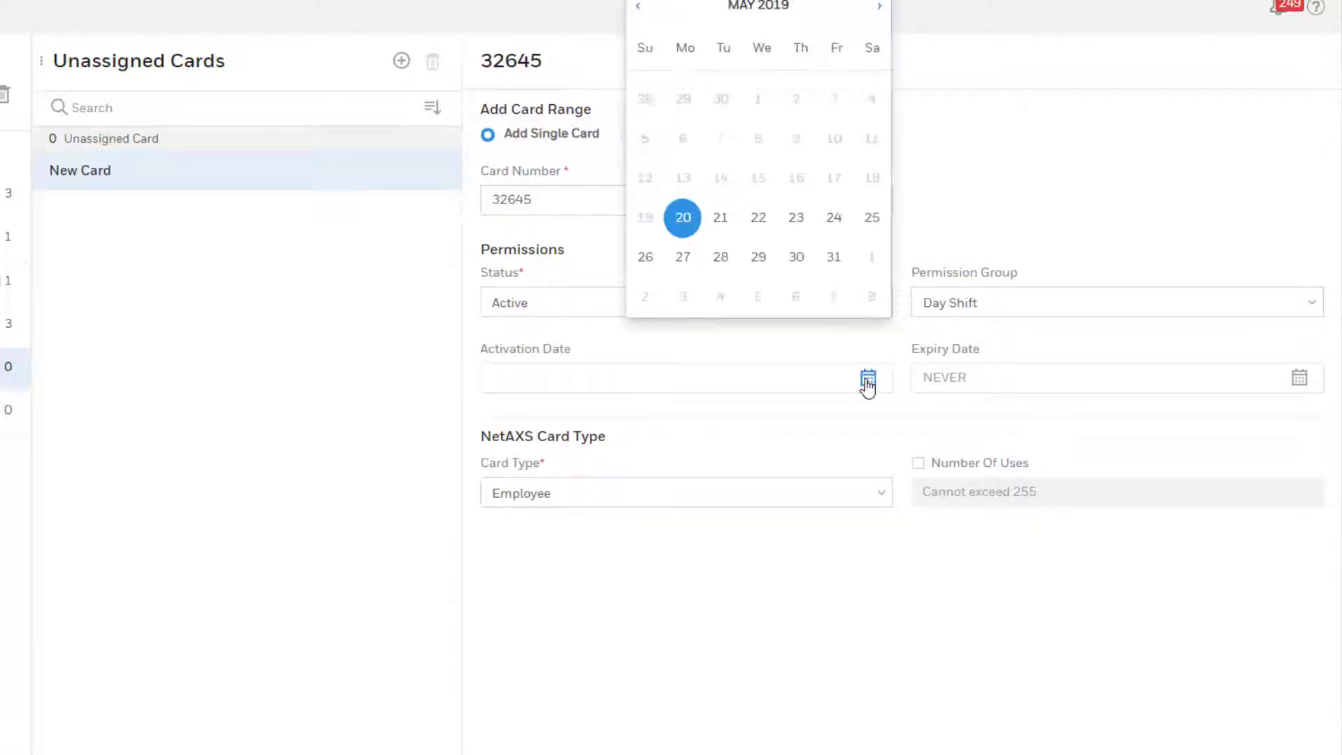
left_click(683, 218)
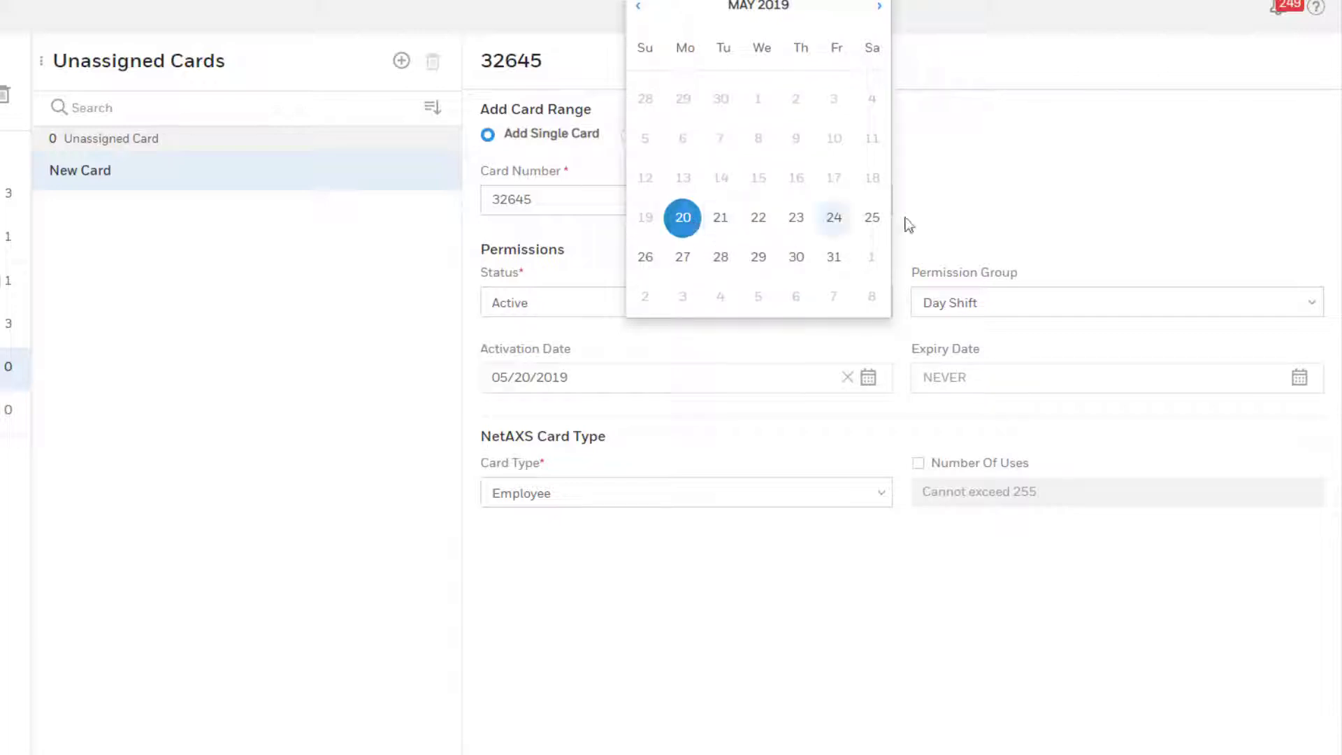
left_click(988, 218)
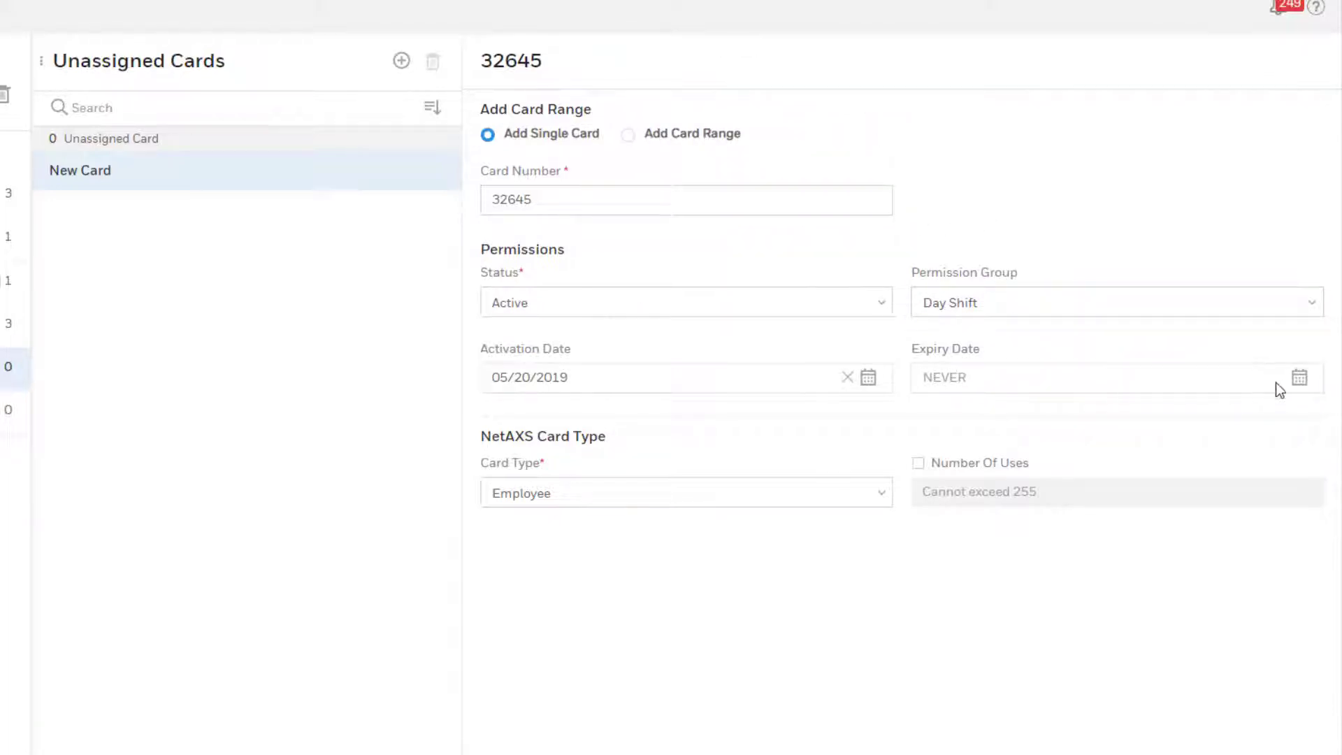
left_click(1299, 379)
left_click(1216, 472)
Step: Keep card type Employee with no Number Of Uses limit, and scroll to Save
left_click(883, 499)
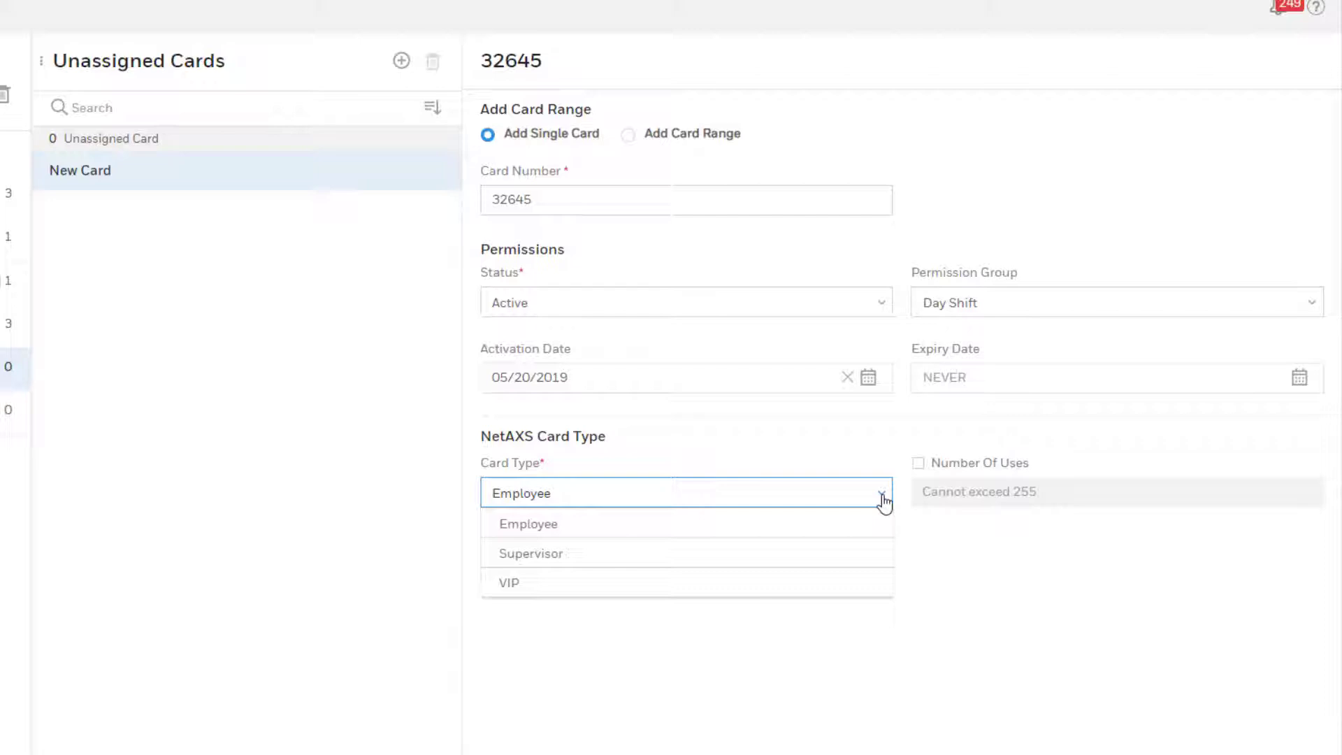
left_click(894, 451)
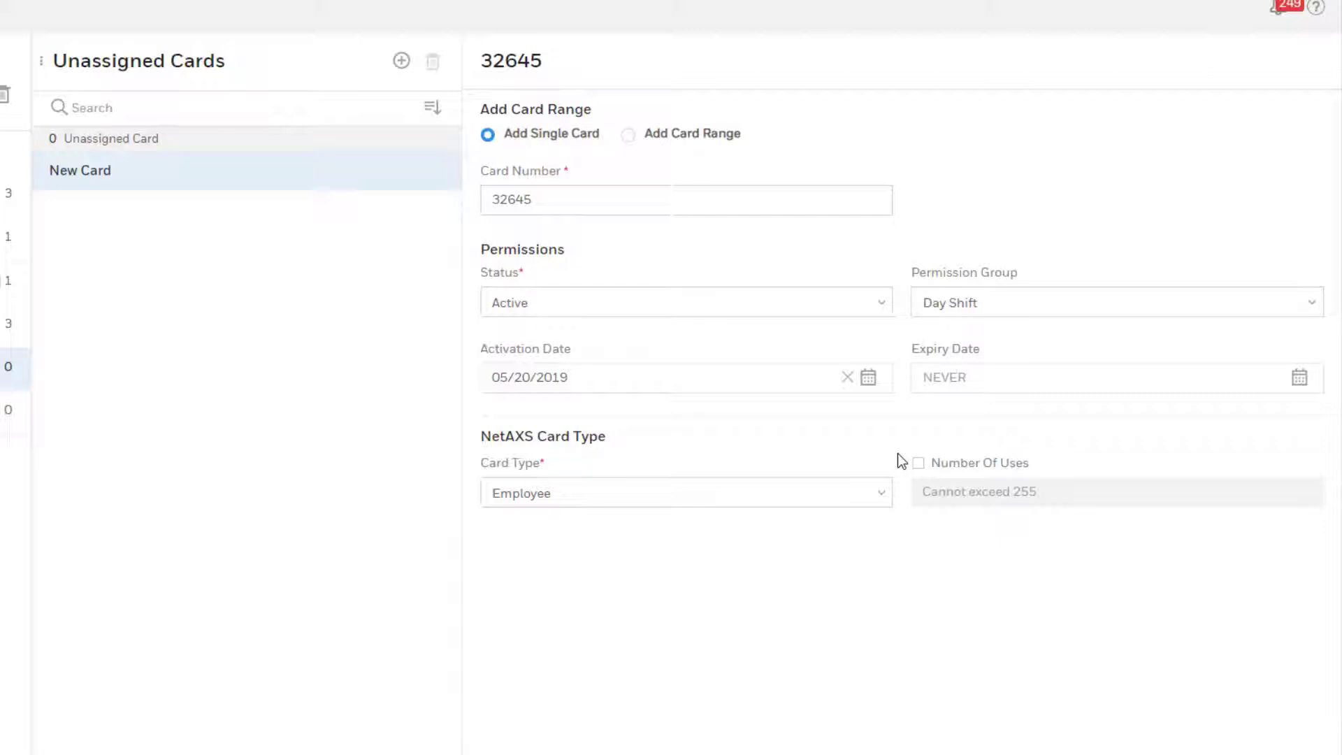
left_click(918, 464)
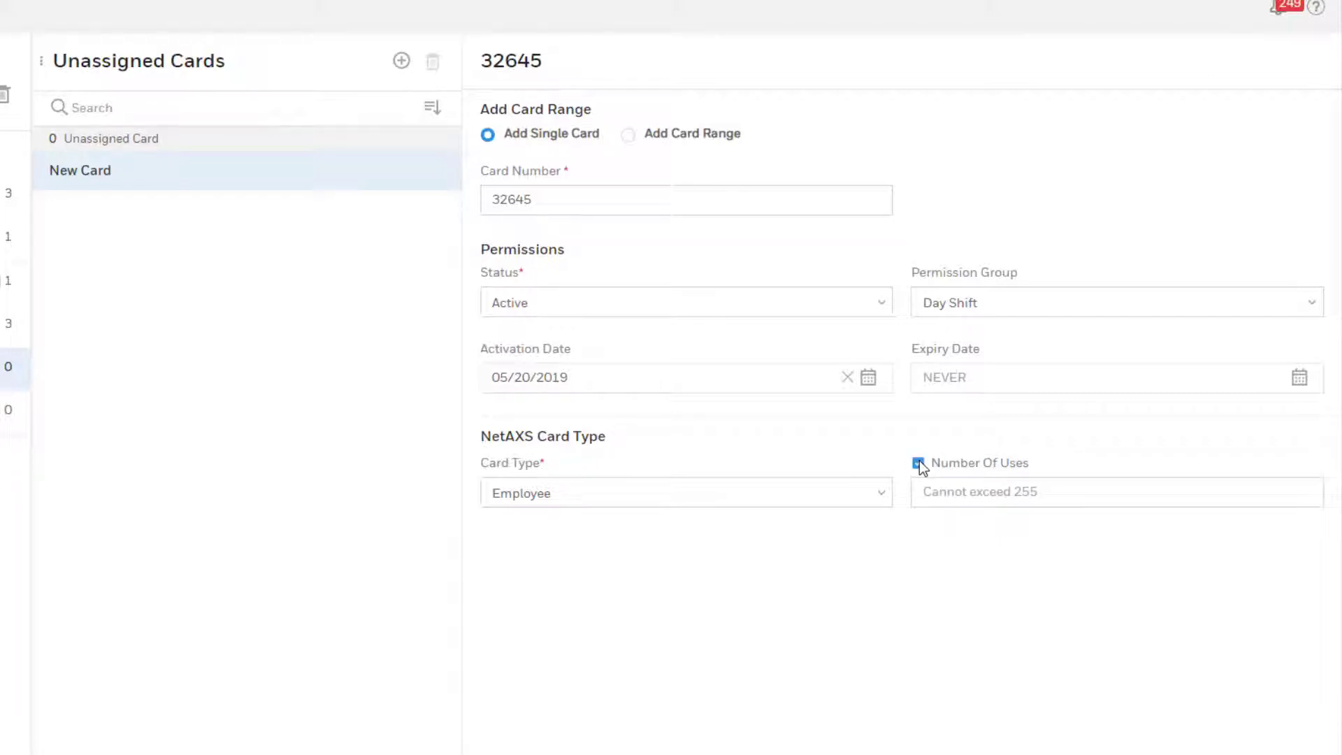
left_click(918, 464)
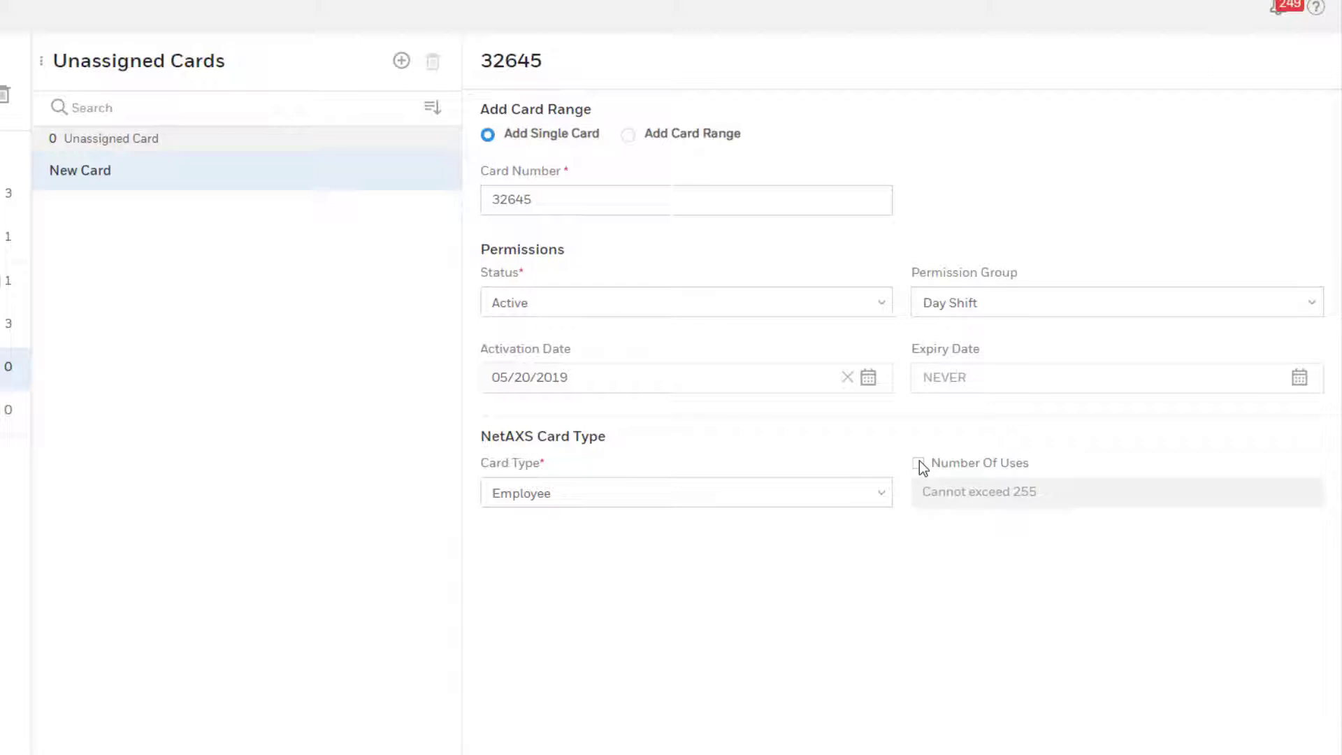
scroll(924, 468, "down", 2)
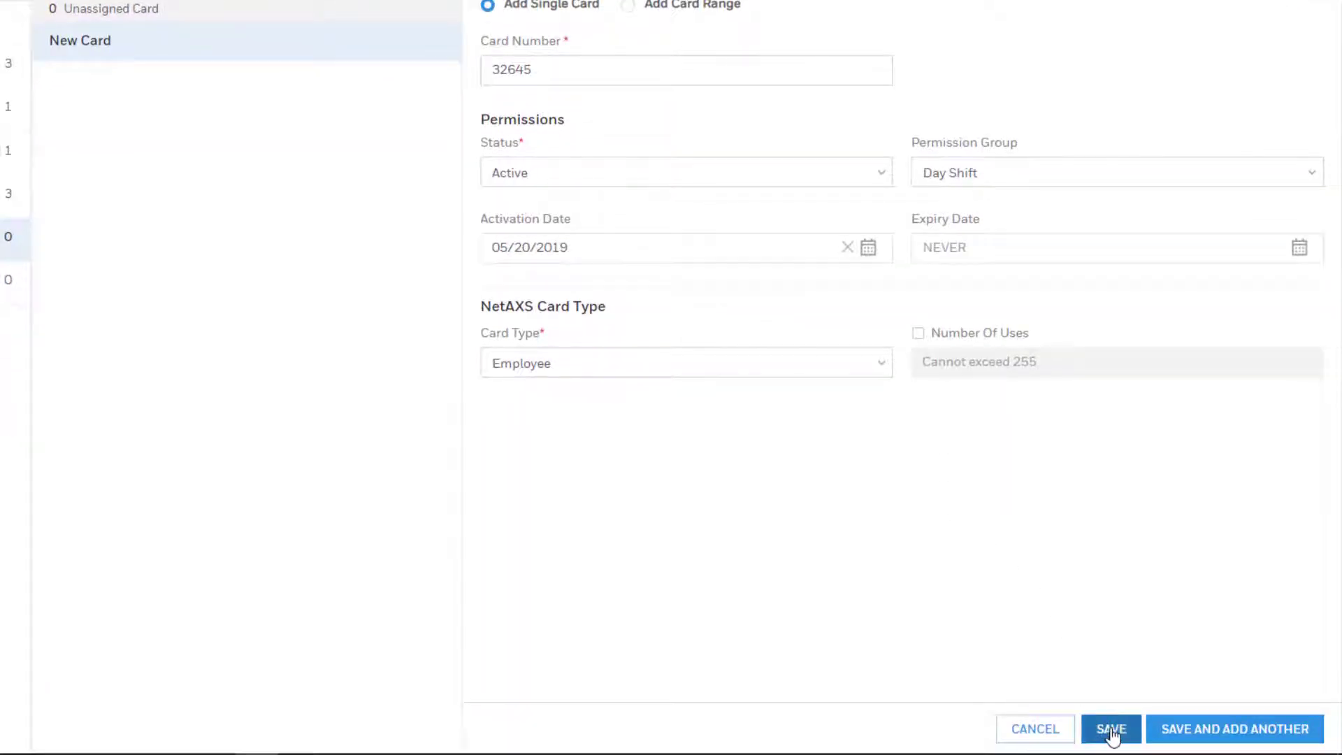
left_click(1111, 729)
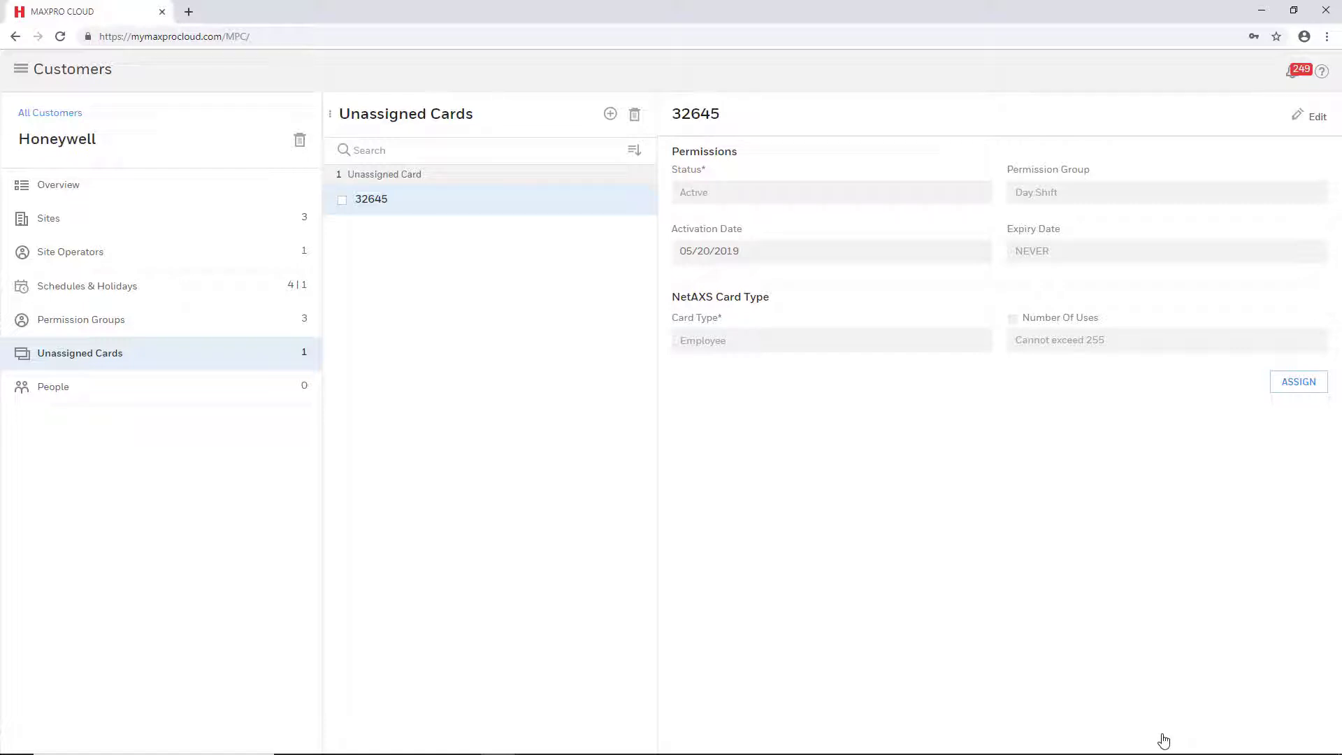
left_click(240, 388)
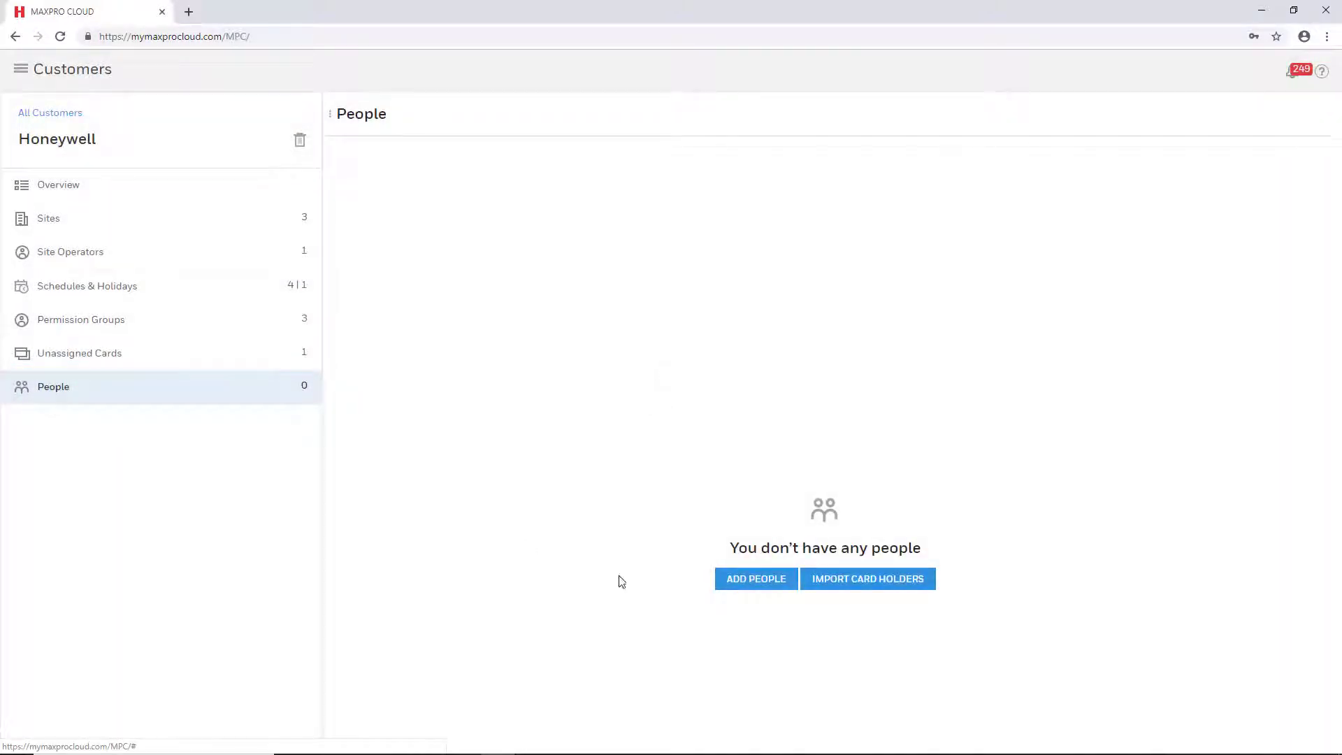
Step: Add a new person with first and last names, Active status and Regular Employee type
left_click(769, 584)
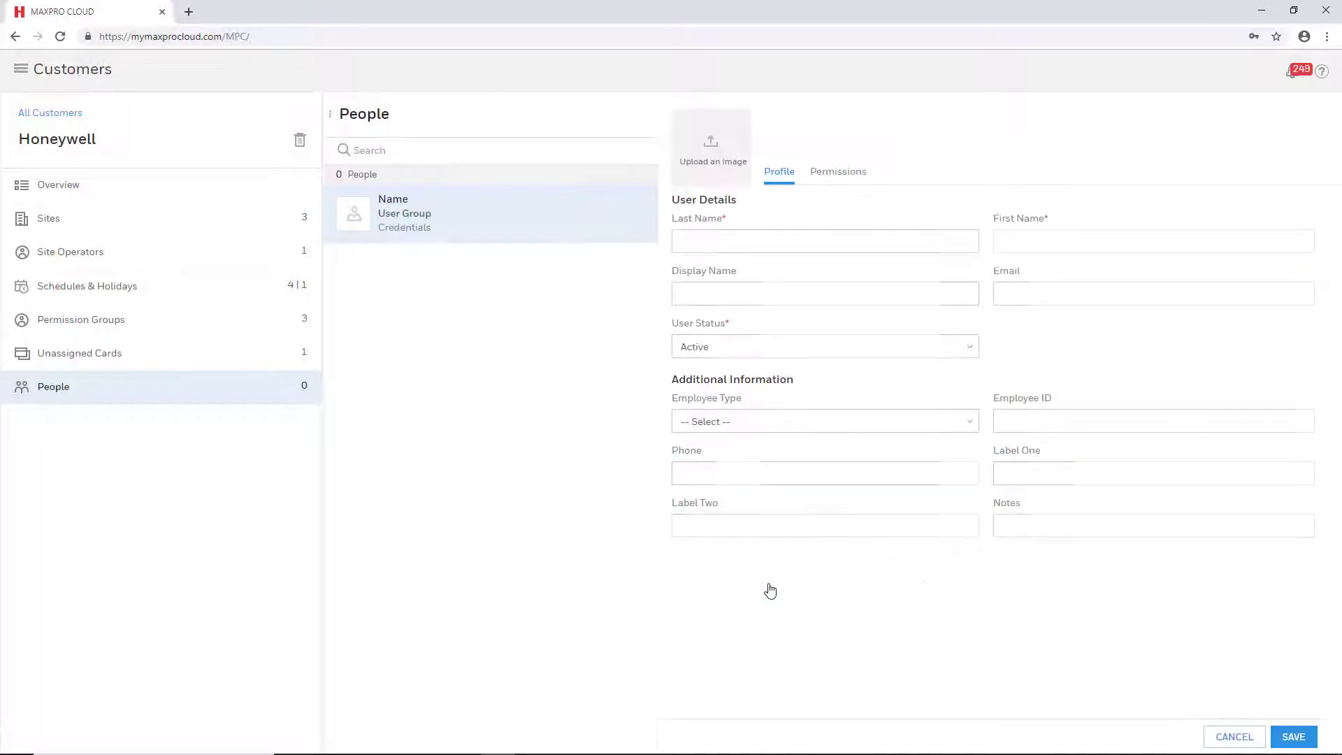
left_click(754, 469)
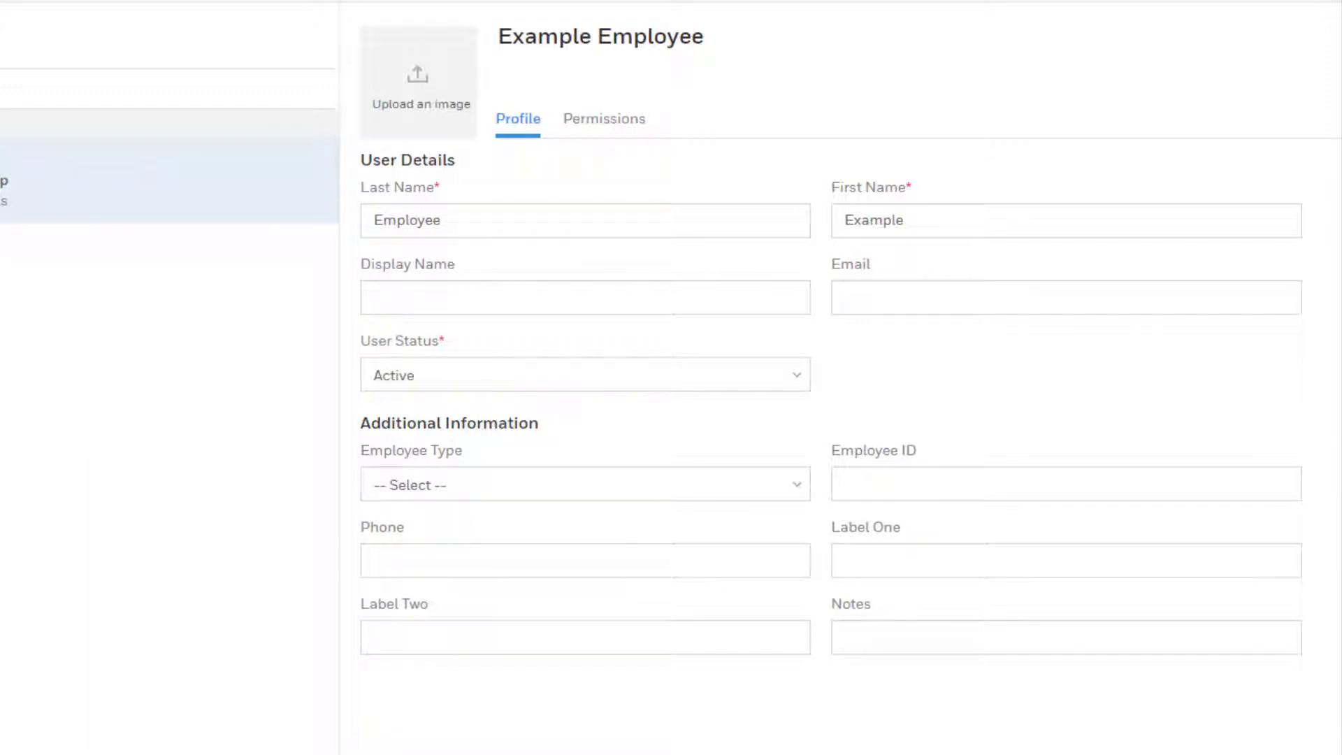
left_click(797, 378)
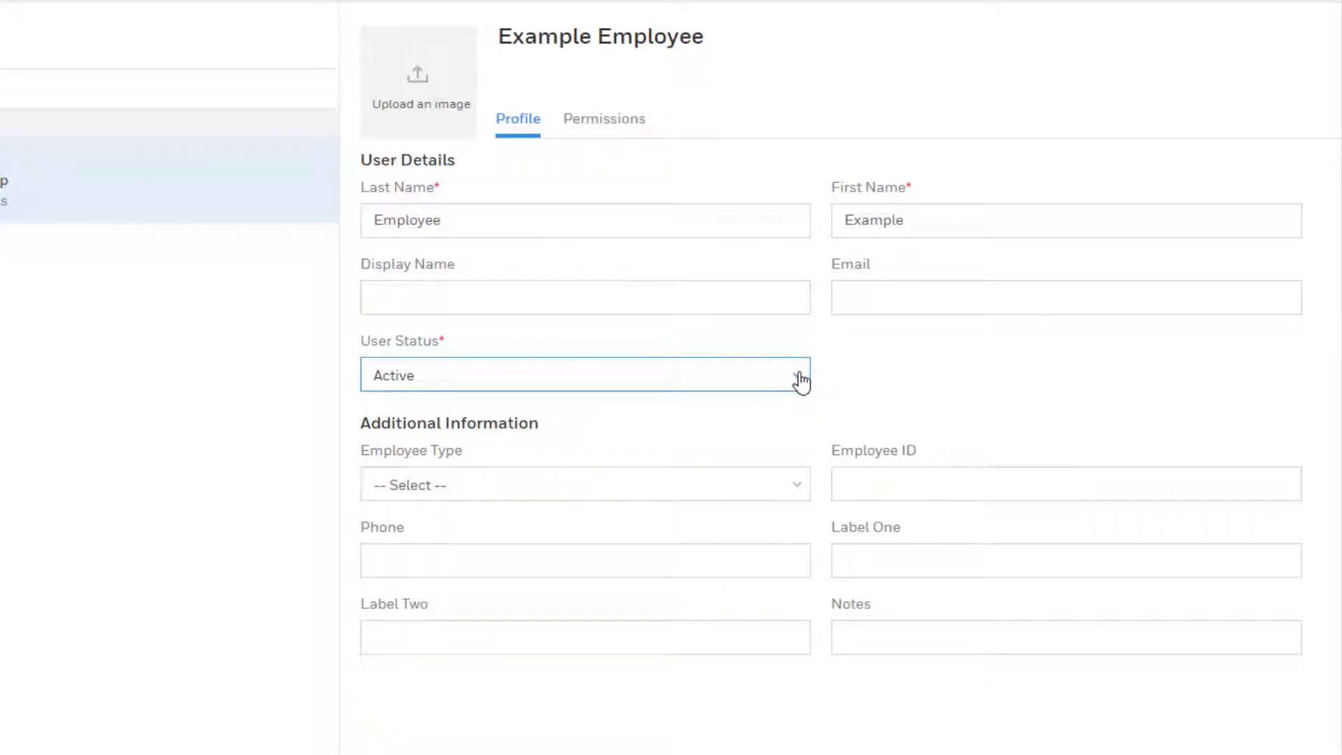
left_click(797, 378)
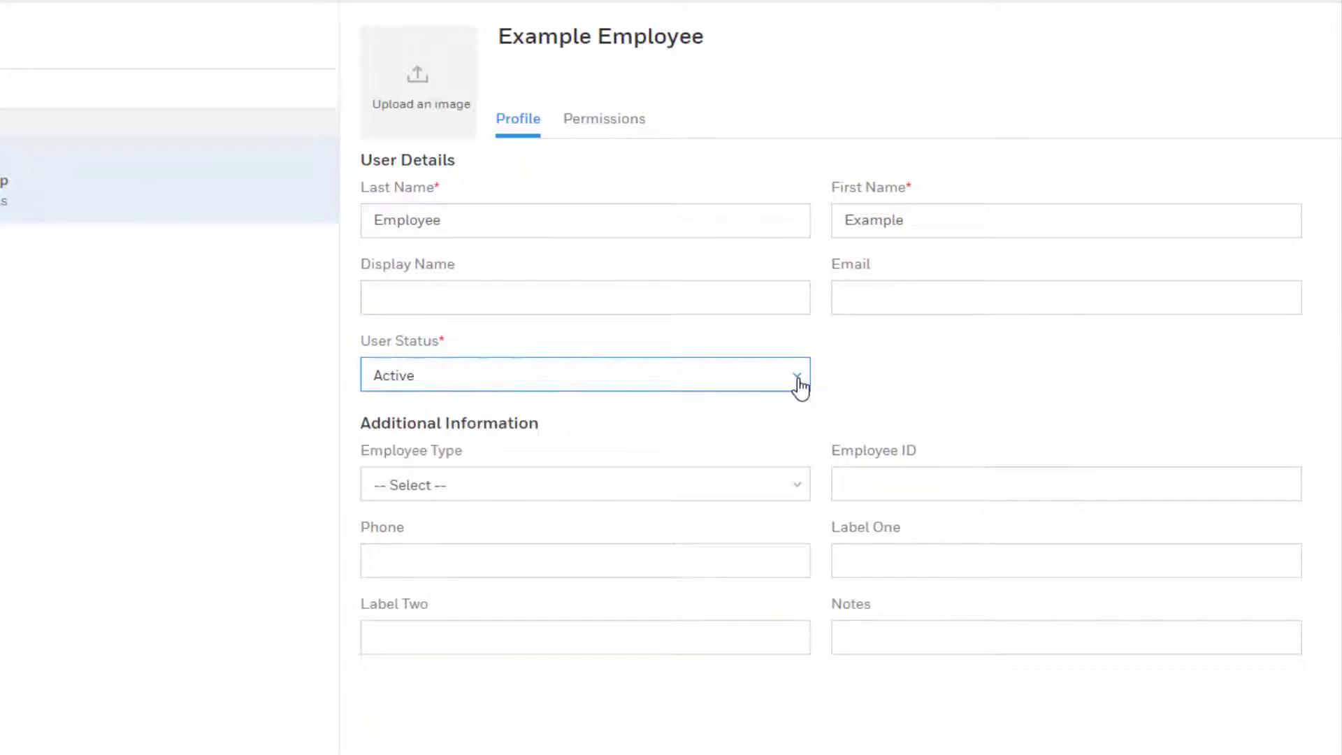
left_click(799, 483)
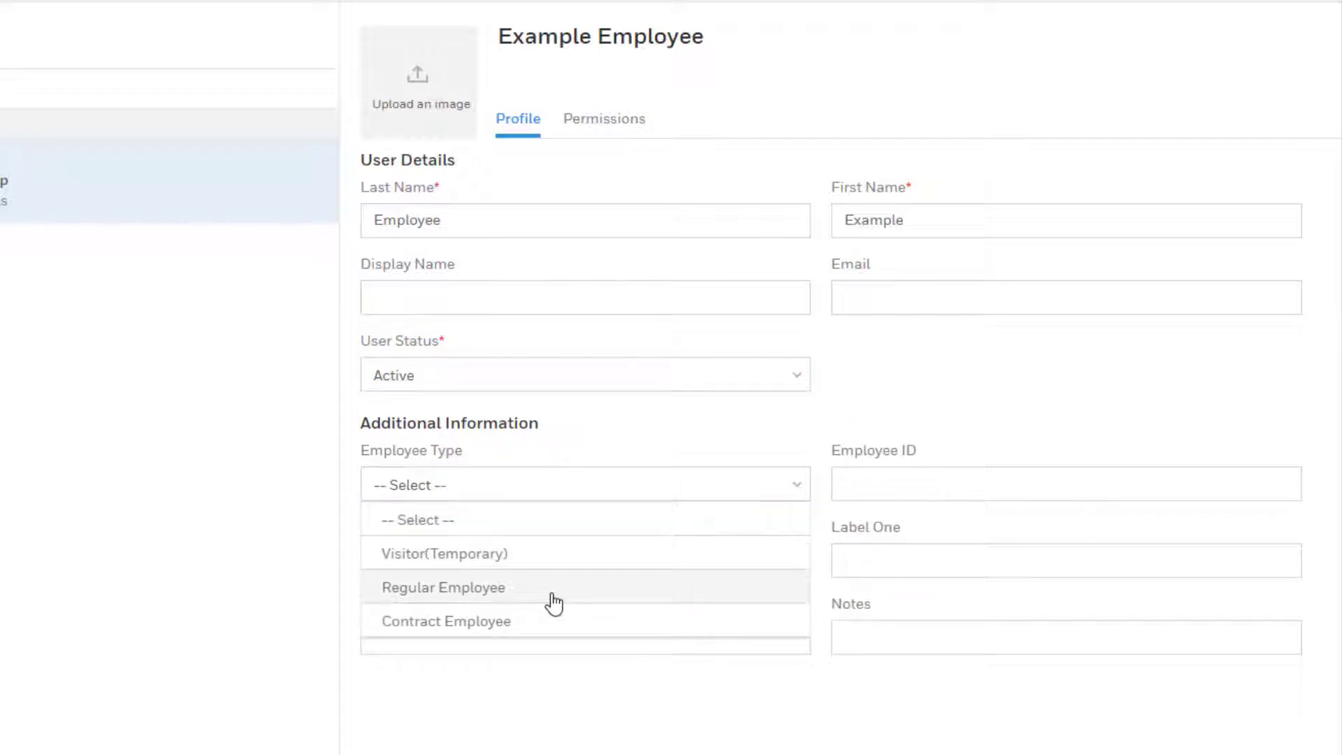
left_click(552, 598)
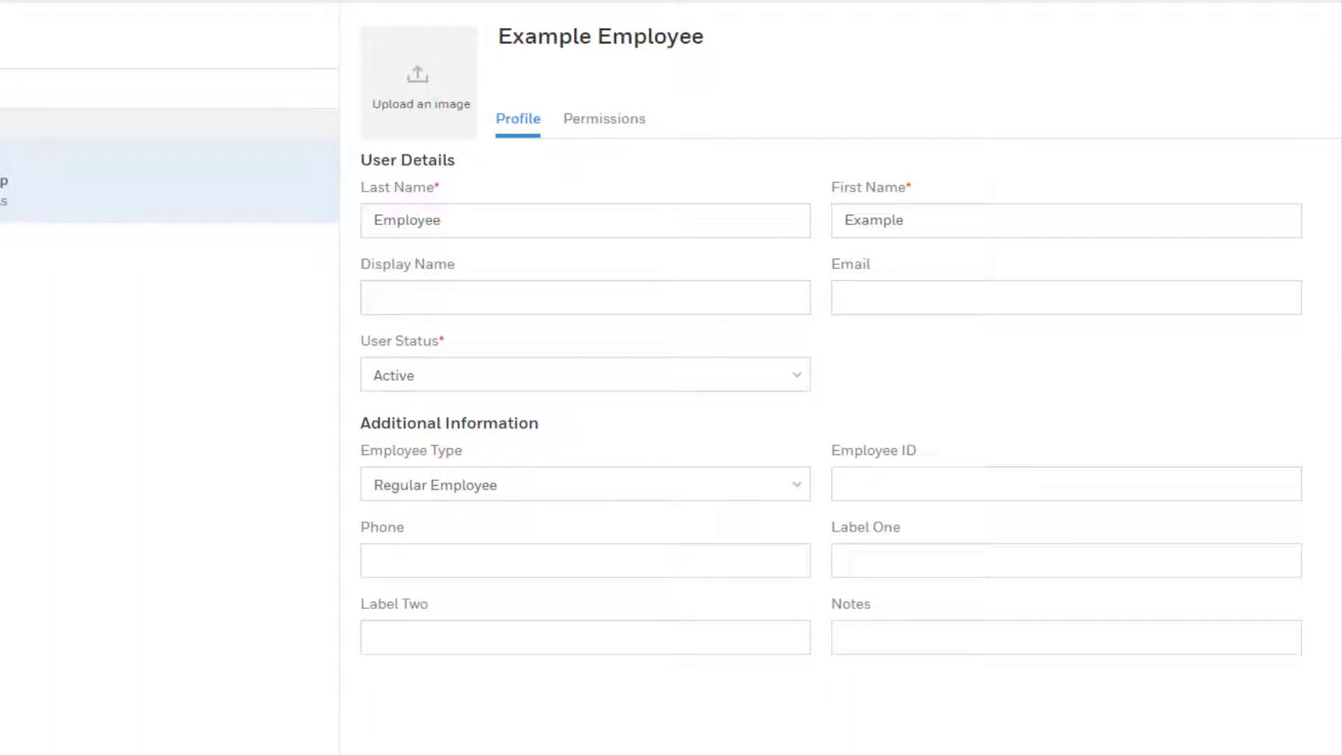
left_click(599, 136)
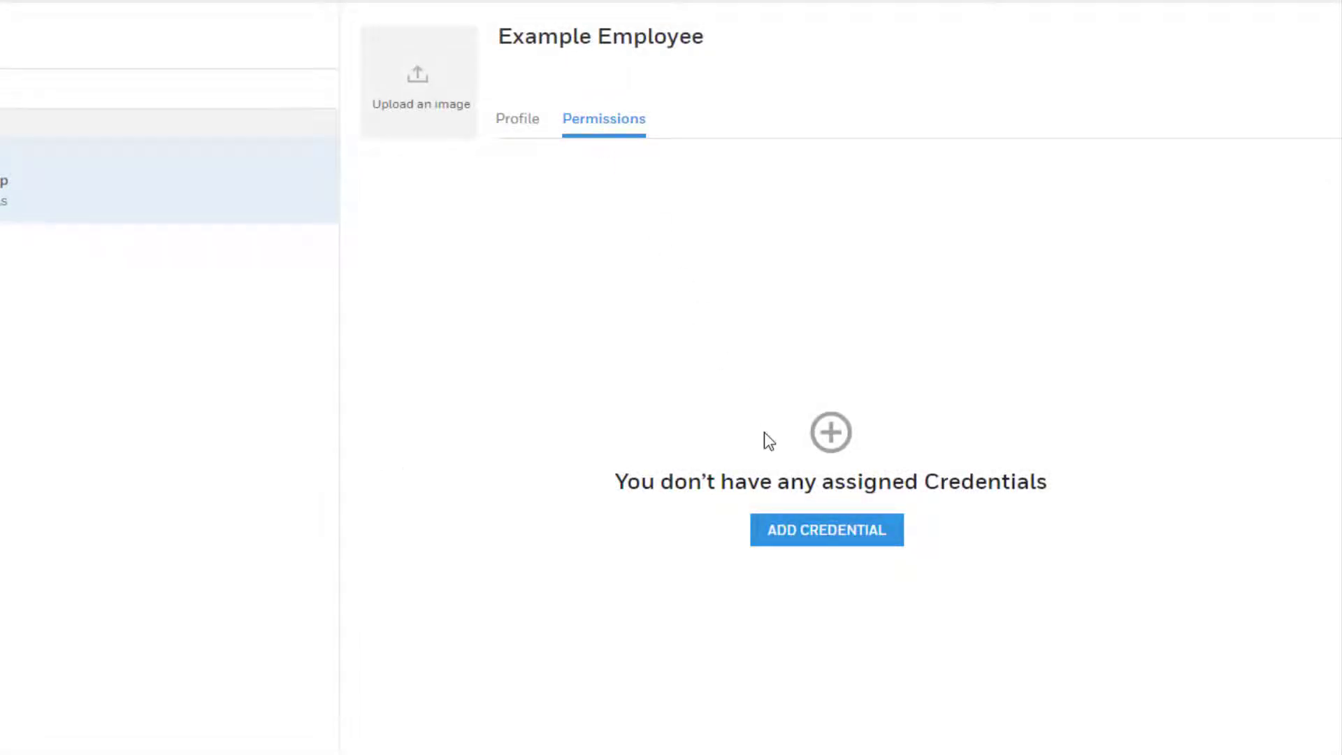
left_click(825, 542)
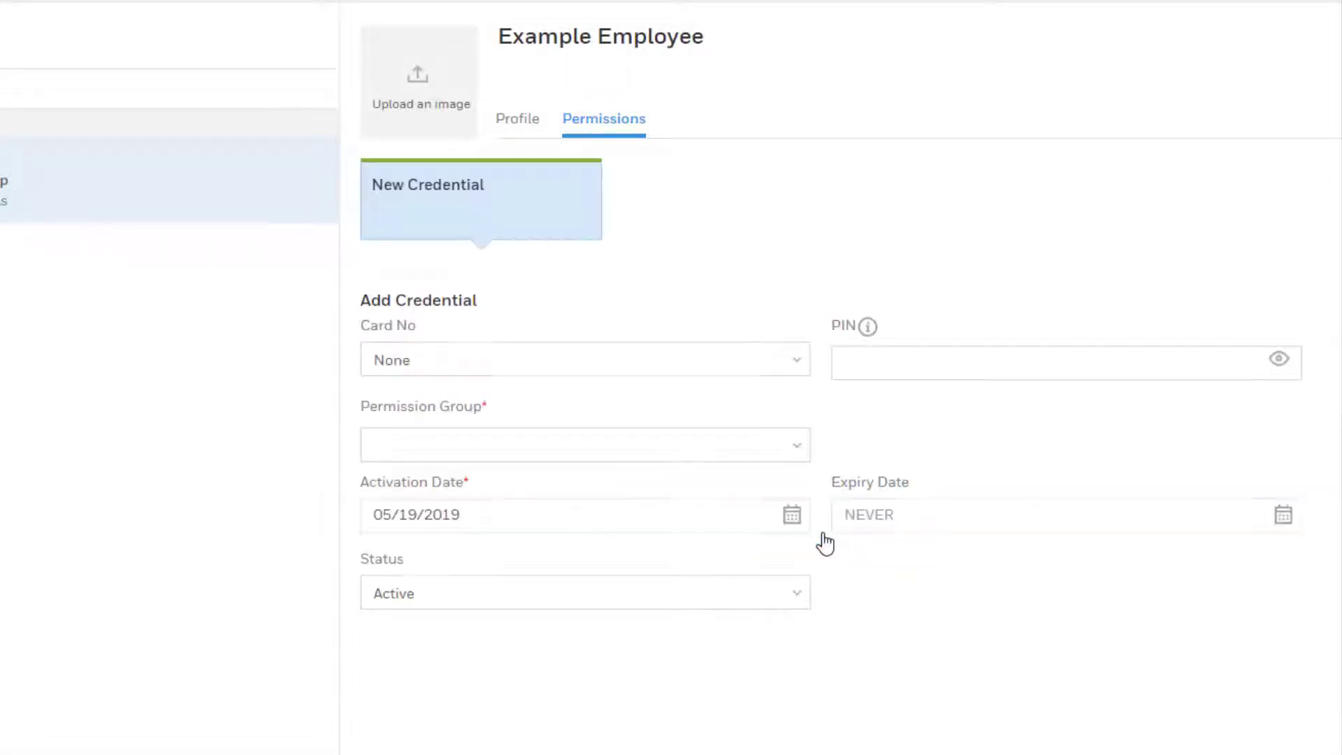
left_click(789, 358)
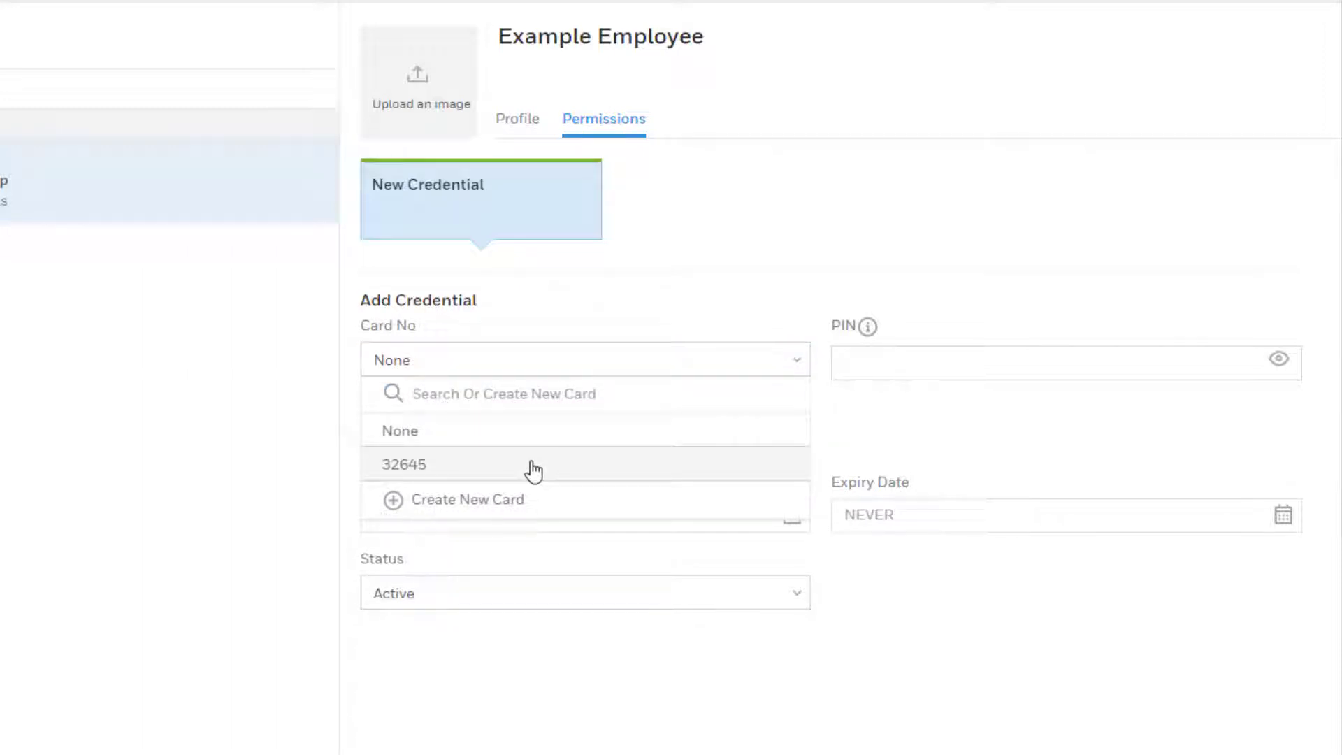
left_click(529, 467)
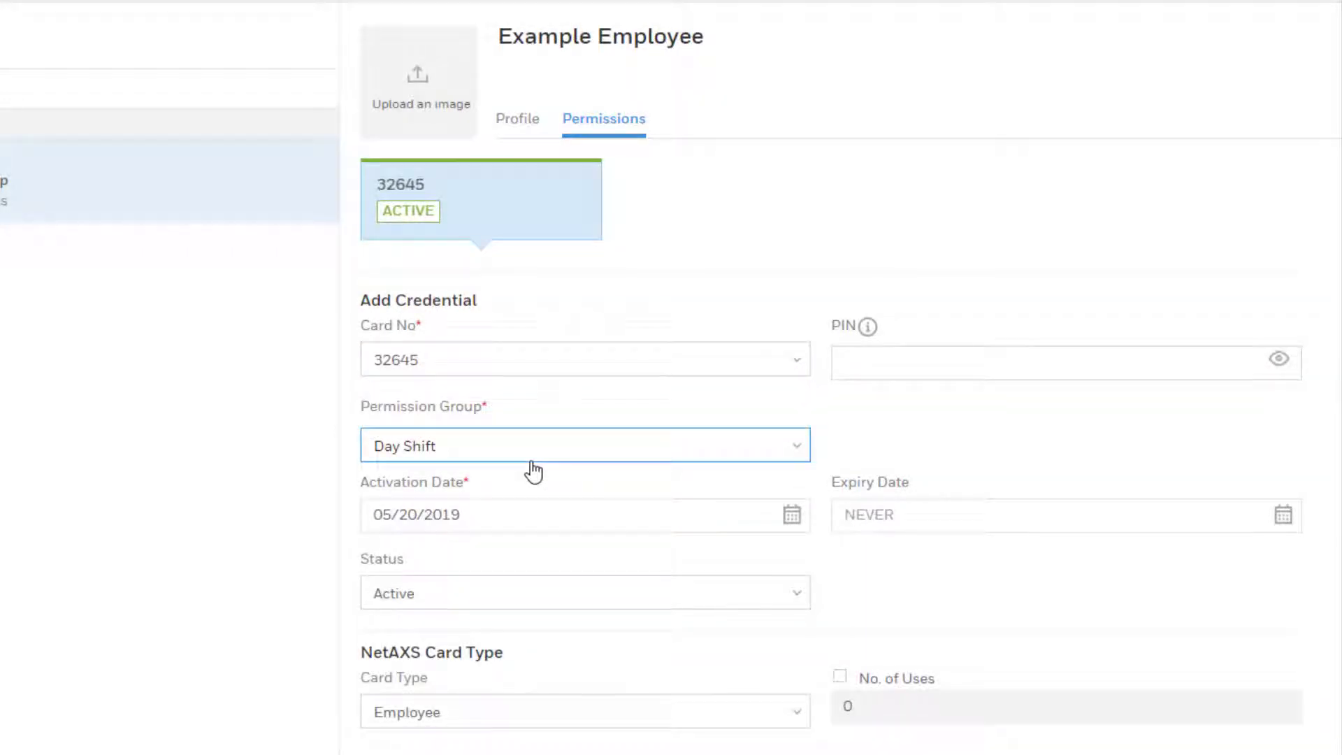
scroll(534, 470, "down", 3)
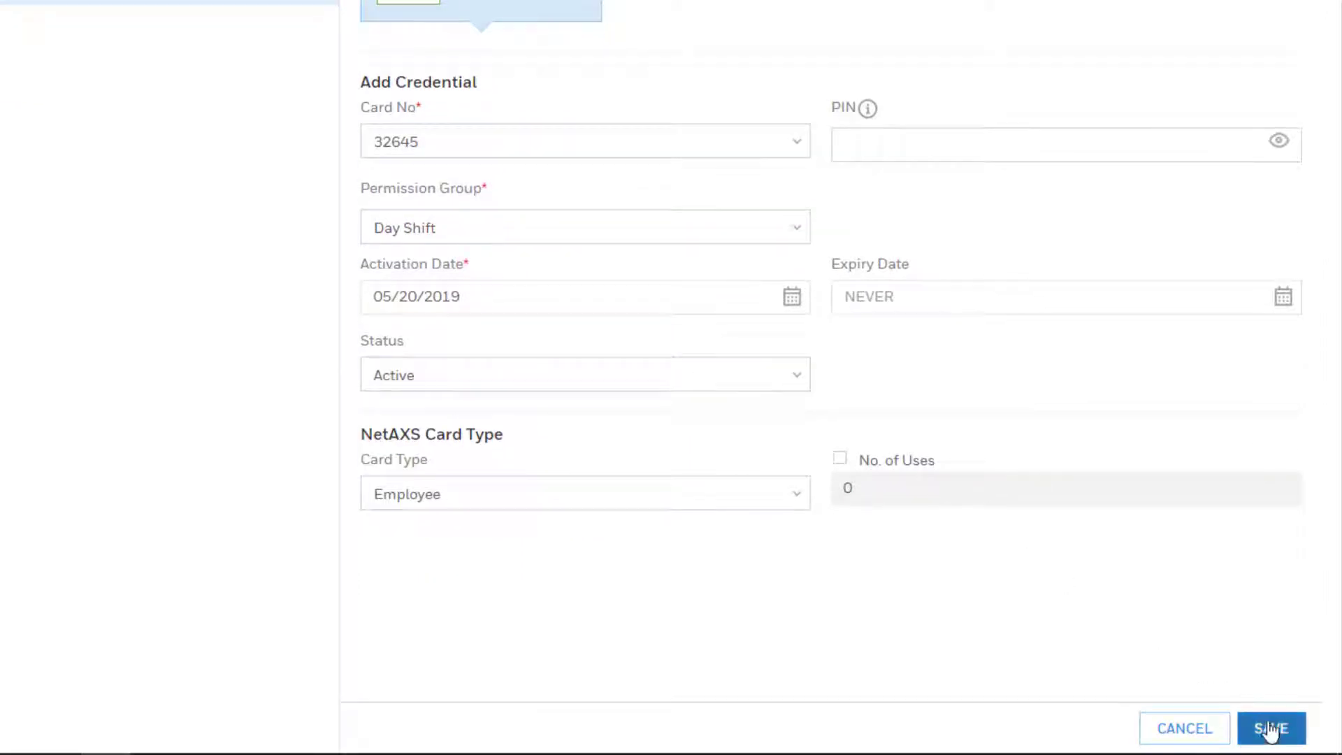
left_click(1270, 729)
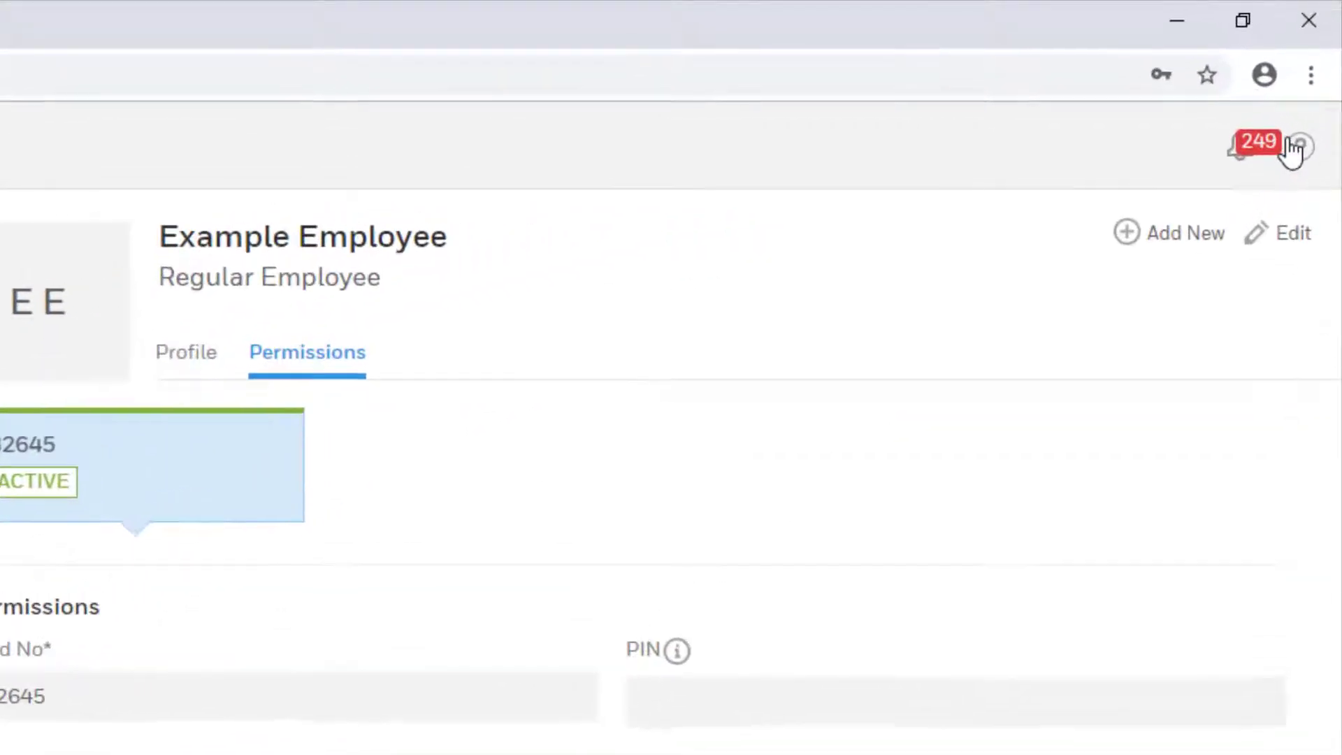
Step: Open the online People help page and scroll down to the card-import CSV field table
left_click(1321, 72)
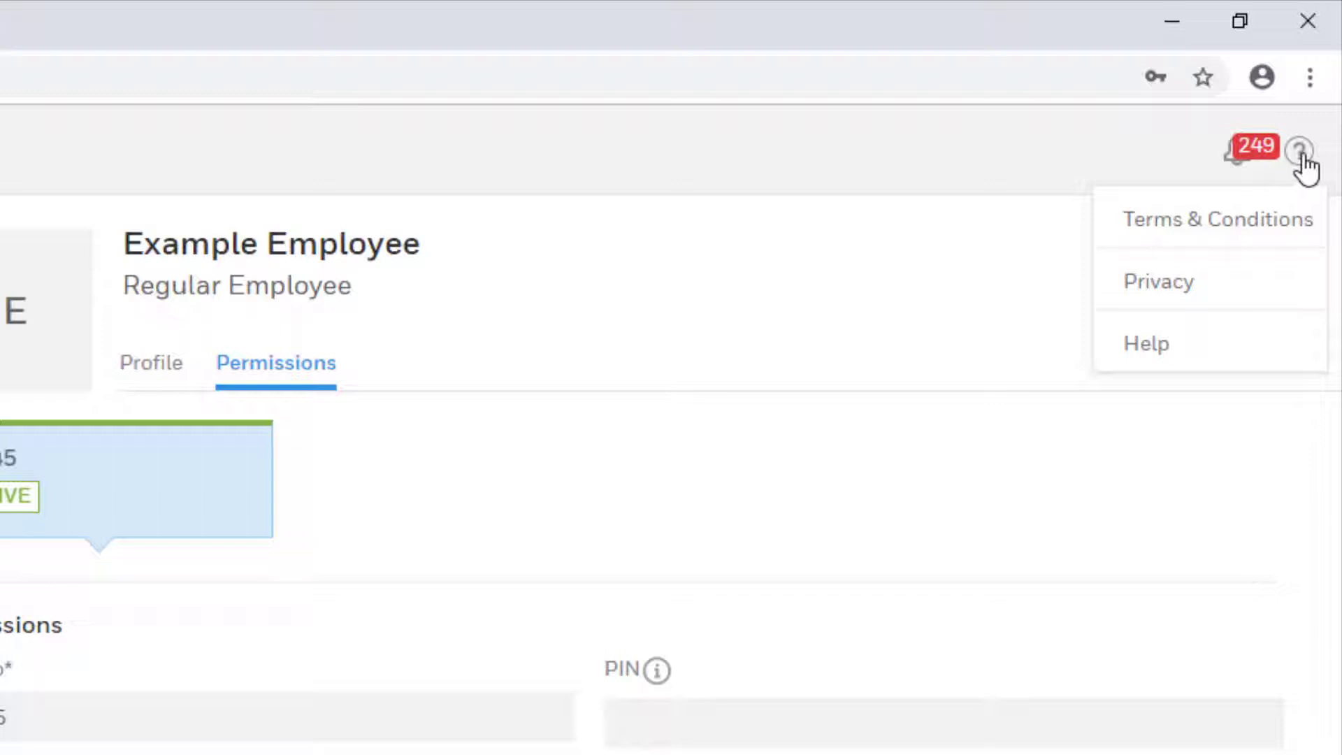
left_click(1161, 355)
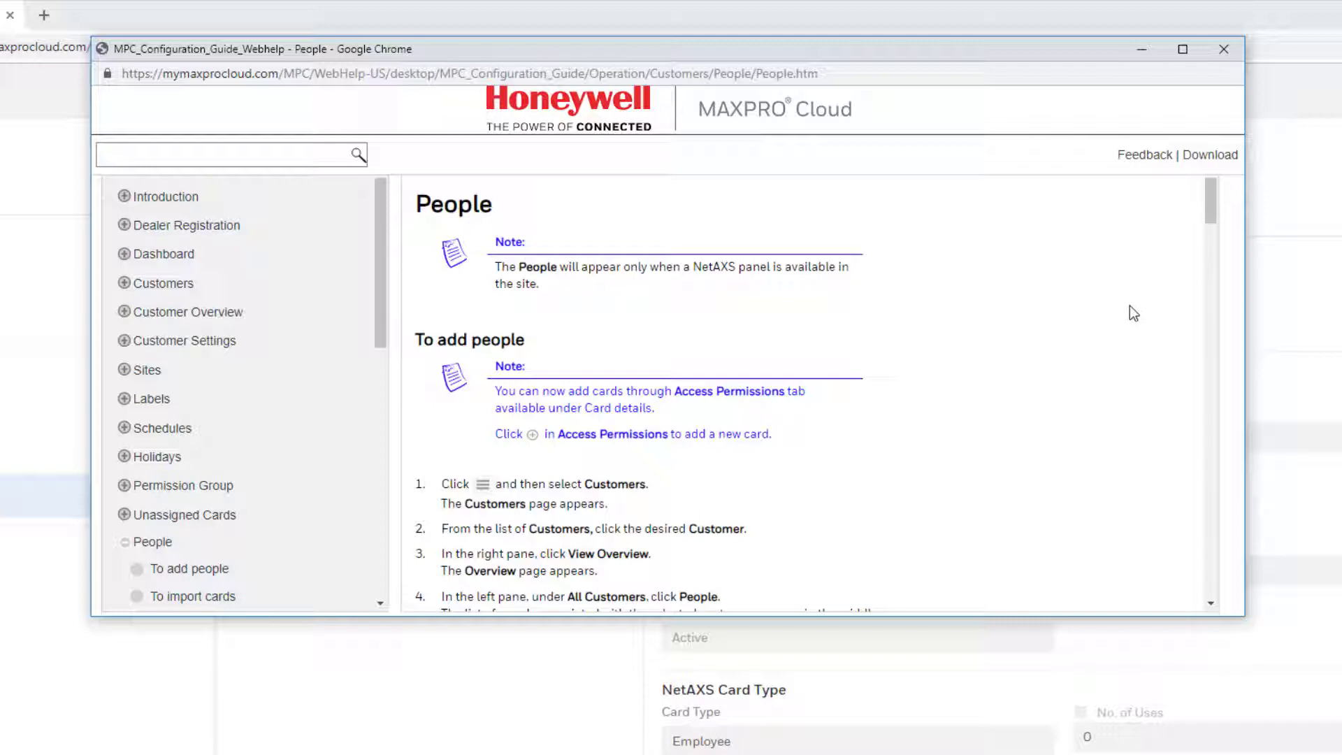
scroll(1132, 308, "down", 3)
scroll(1130, 306, "down", 8)
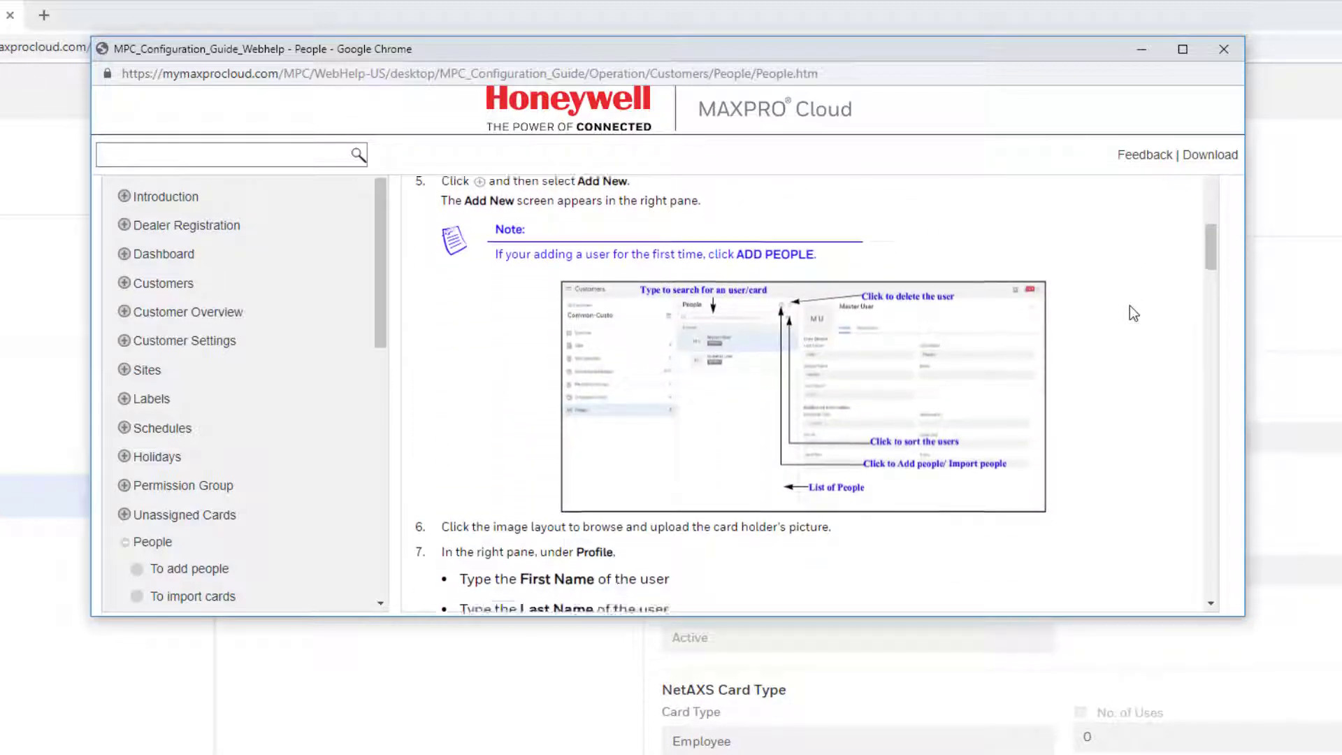
scroll(1130, 306, "down", 7)
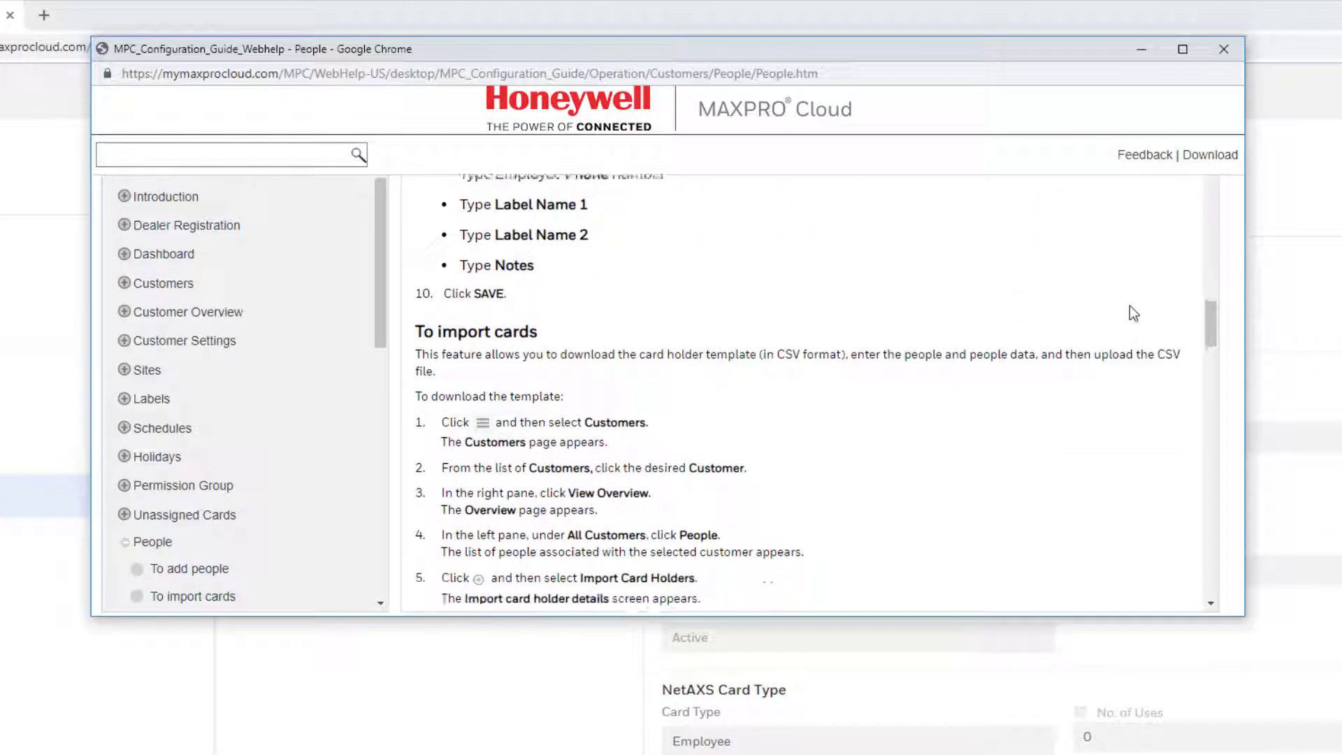
scroll(1133, 313, "down", 6)
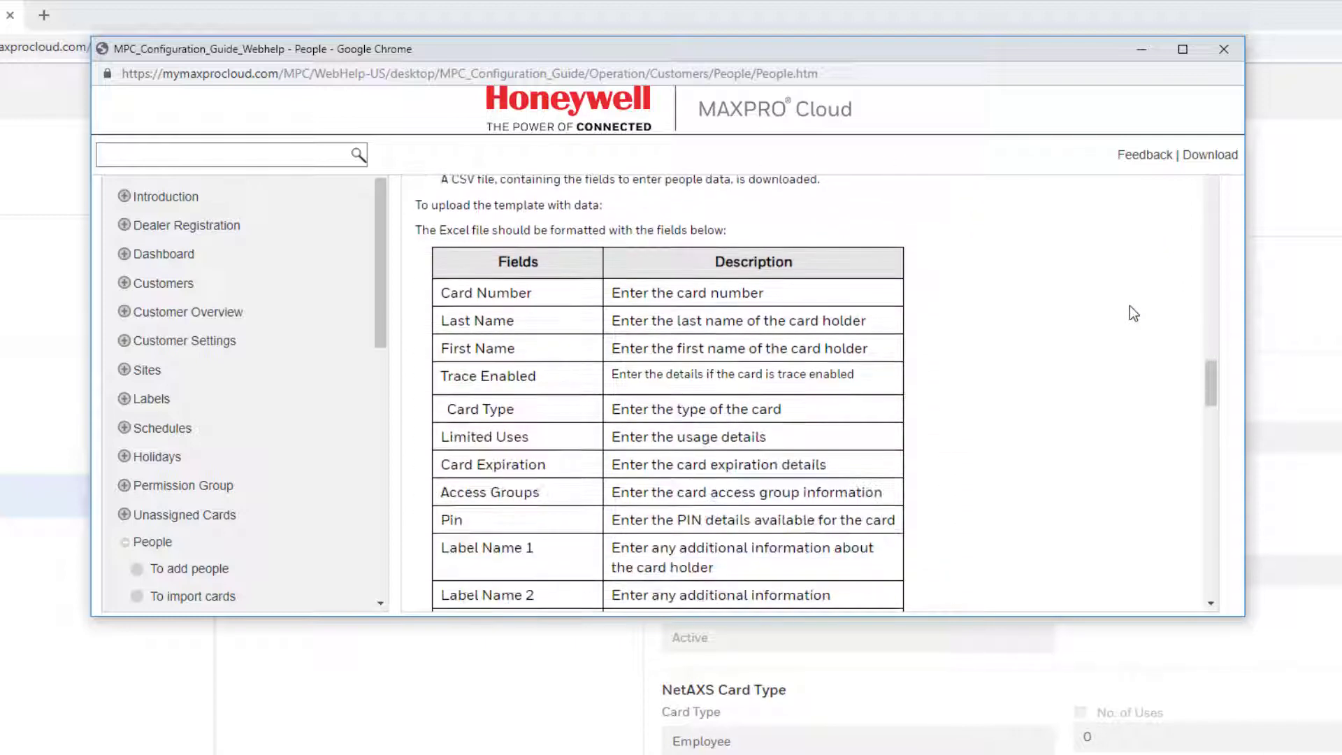
scroll(1133, 313, "down", 4)
scroll(1132, 313, "down", 2)
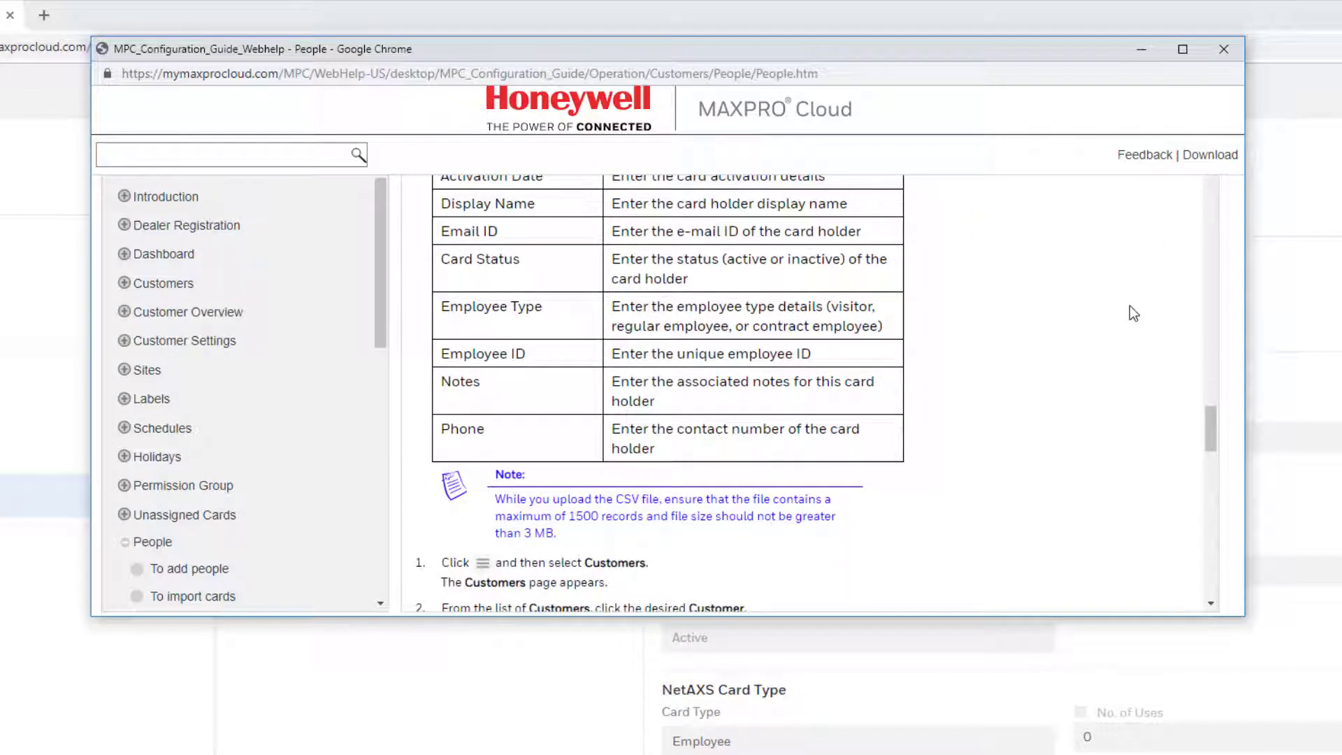